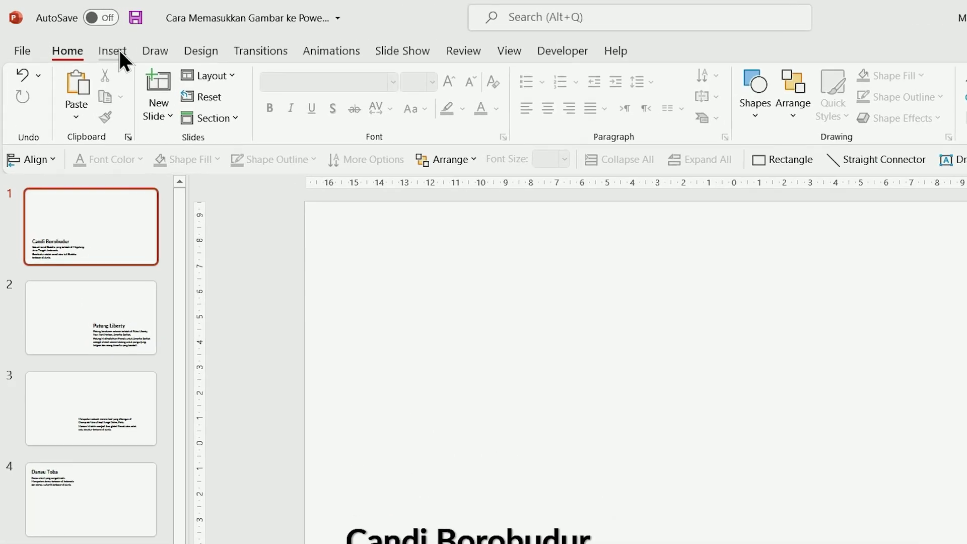
# Insert the small Borobudur JPG from this device onto slide 1, covering most of the slide
pyautogui.click(94, 42)
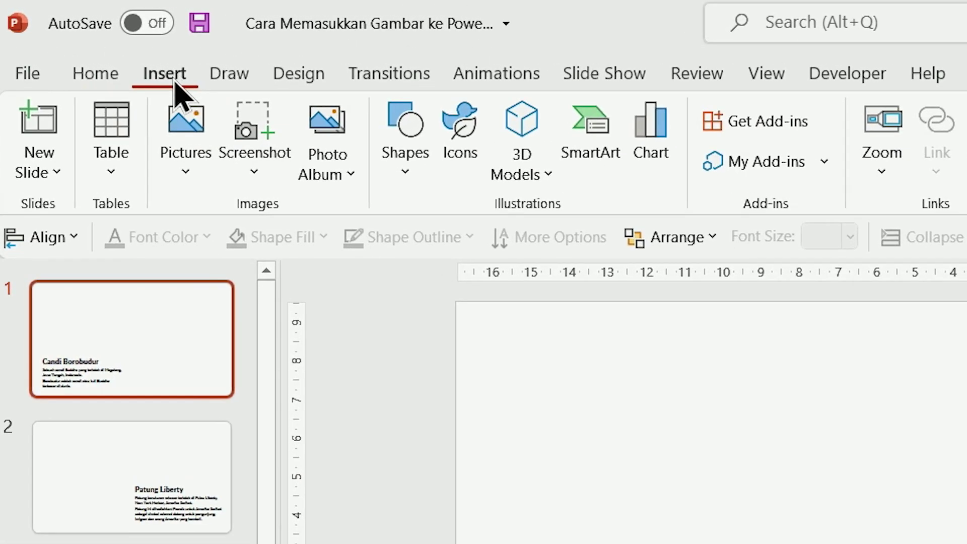
pyautogui.click(203, 182)
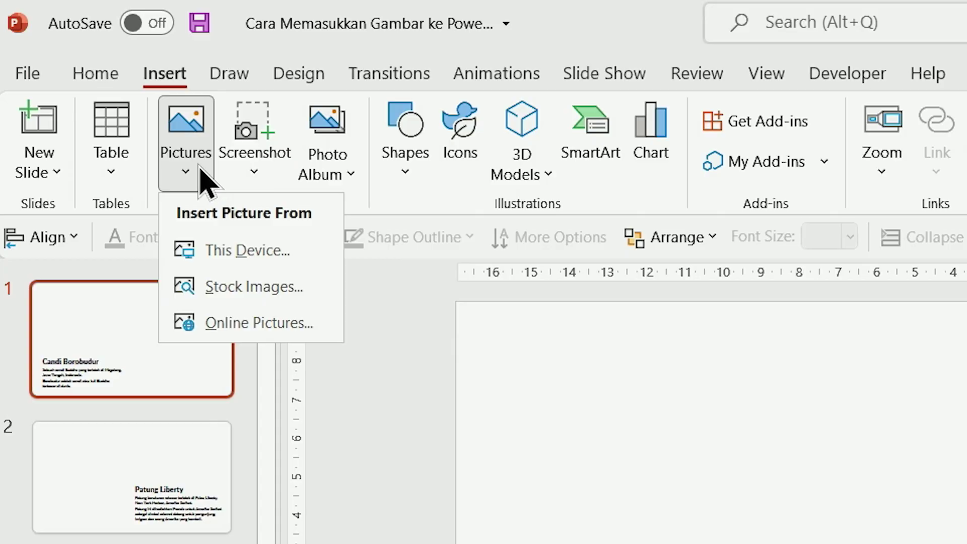
pyautogui.click(304, 252)
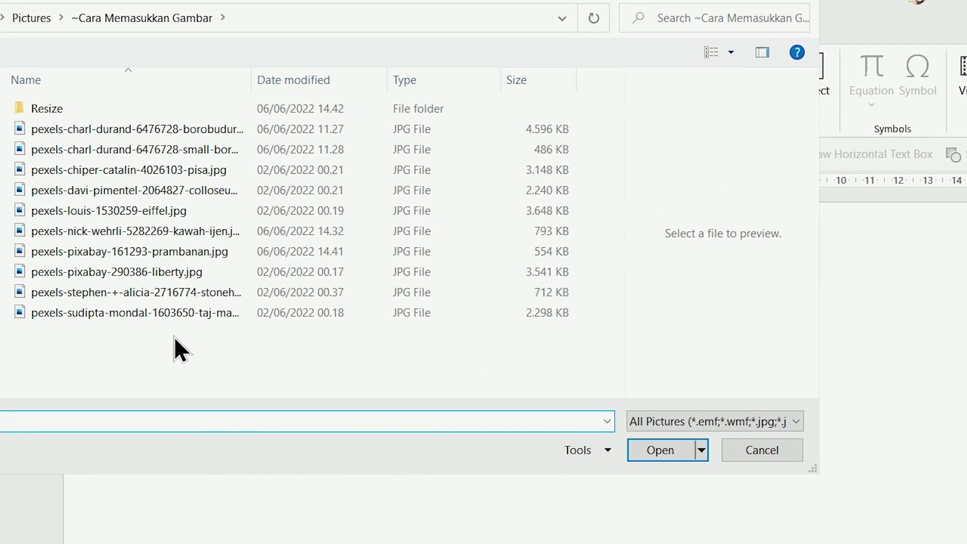
pyautogui.click(191, 151)
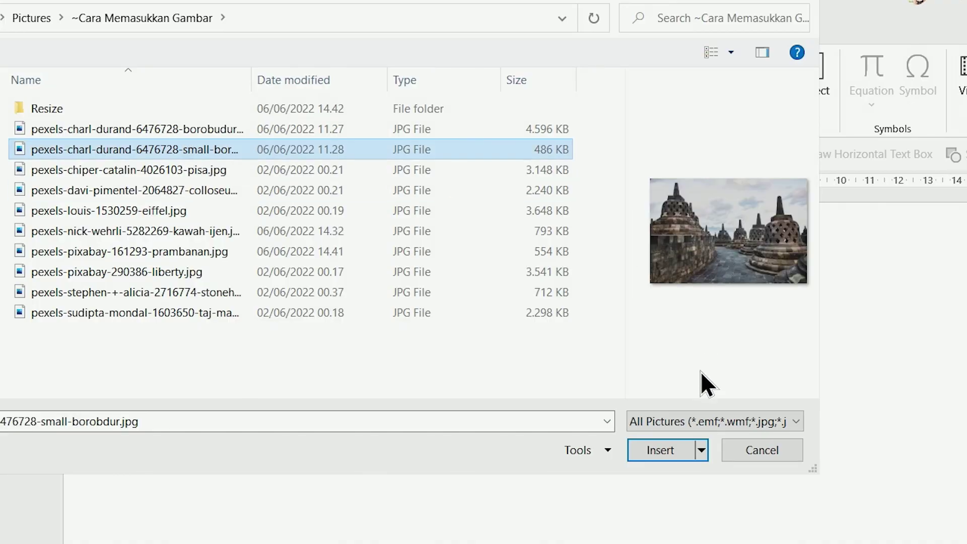
pyautogui.click(670, 449)
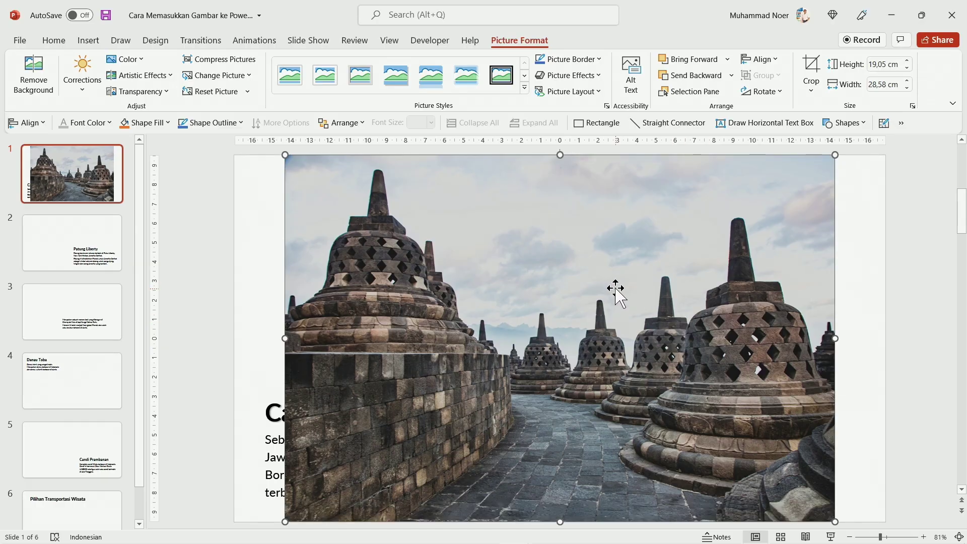
# Move the Borobudur photo right and crop off its left side to reveal the Candi Borobudur text
pyautogui.moveTo(612, 287); pyautogui.dragTo(661, 288)
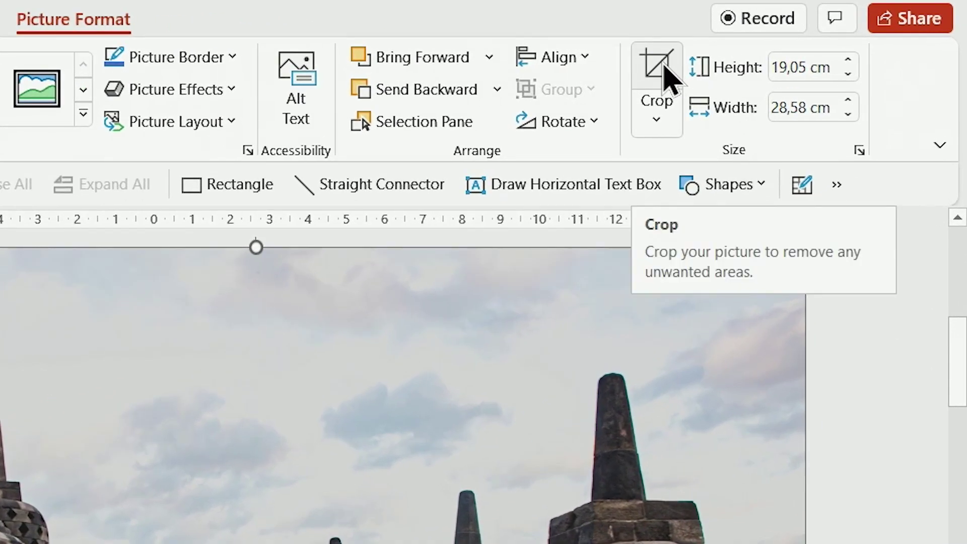
pyautogui.click(657, 65)
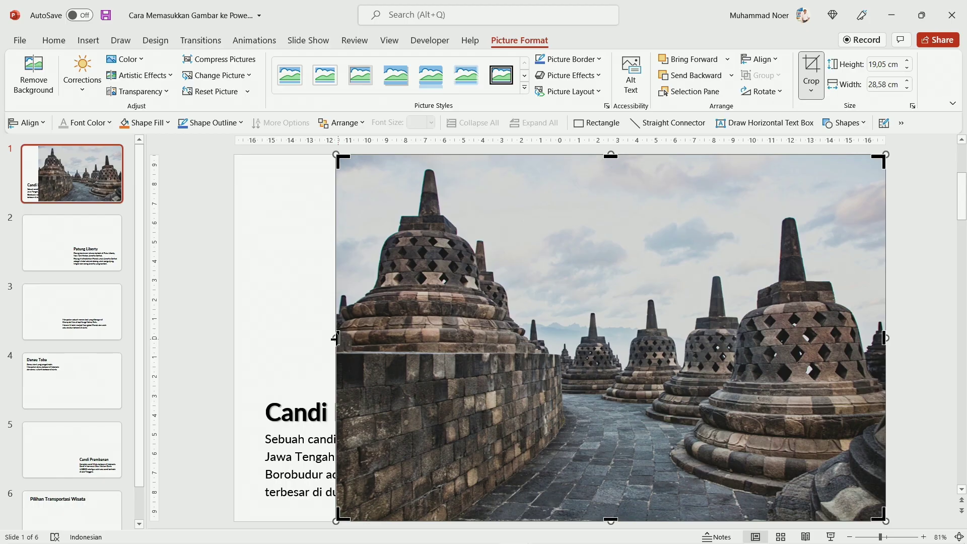
pyautogui.moveTo(336, 339); pyautogui.dragTo(568, 352)
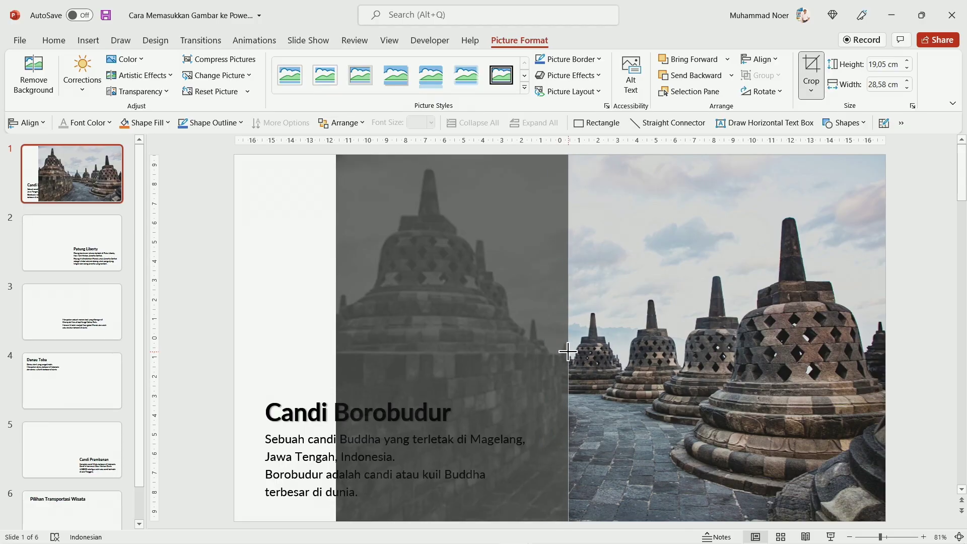
pyautogui.click(917, 368)
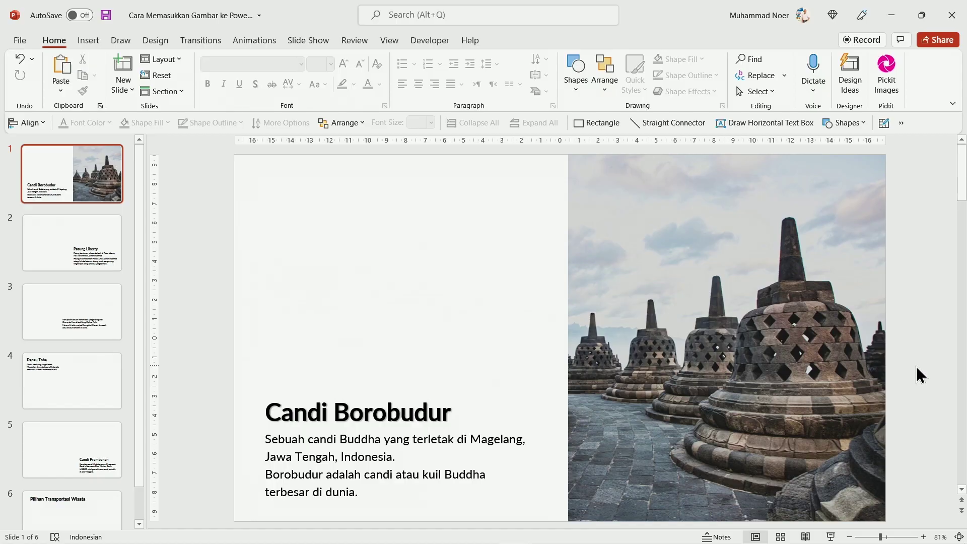
# Scroll to the Patung Liberty slide and switch to the Pexels Statue of Liberty page in Firefox
pyautogui.scroll(-1, 182, 258)
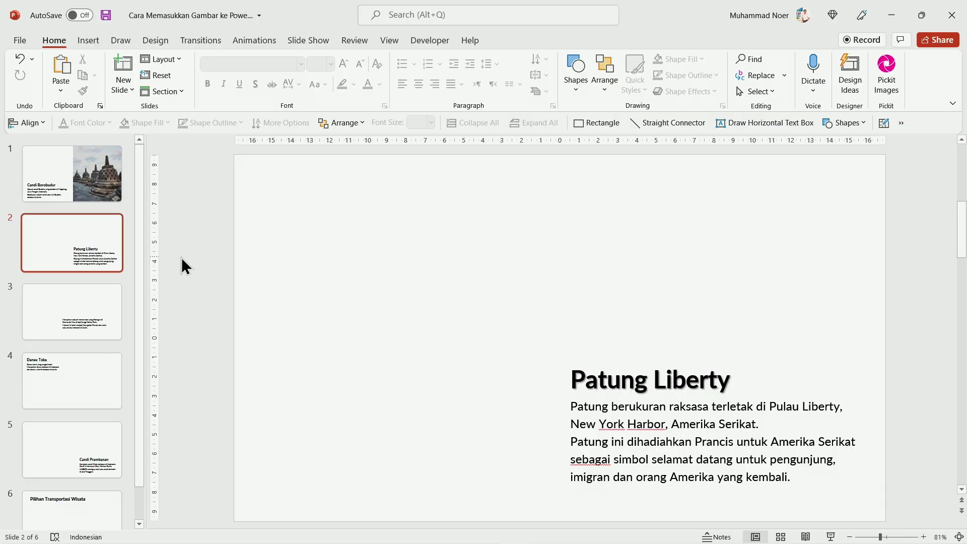
pyautogui.hotkey('alt', 'Tab')
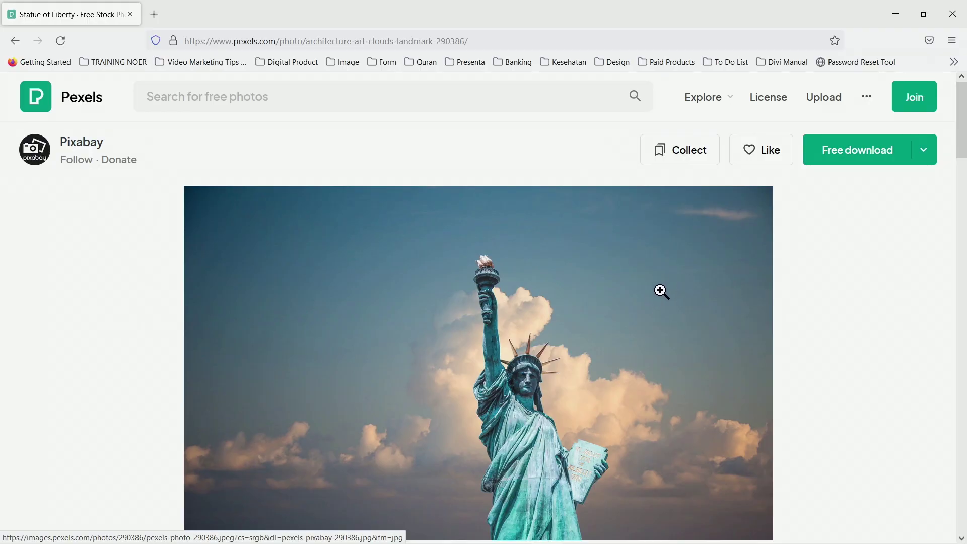
# Copy the Statue of Liberty image from Pexels and return to PowerPoint's slide 2
pyautogui.rightClick(651, 337)
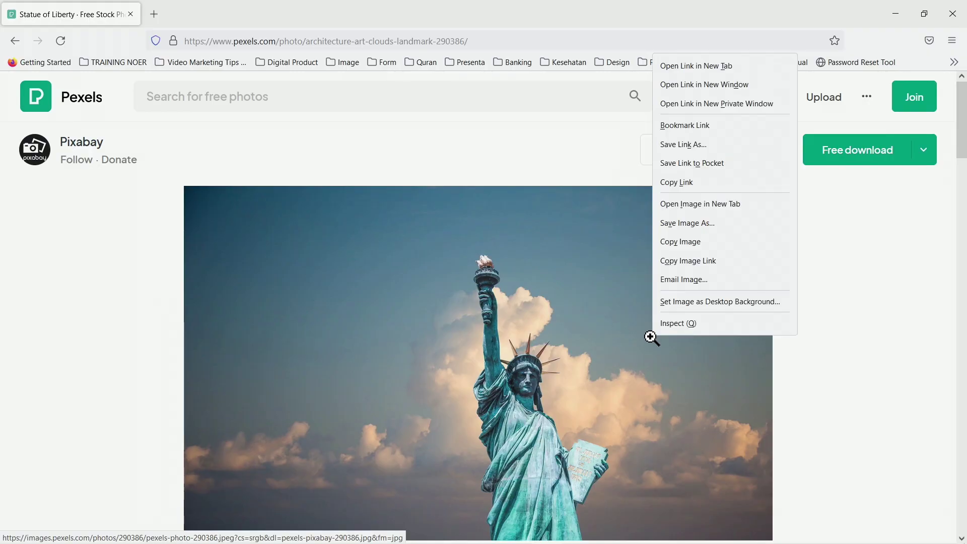
pyautogui.click(713, 242)
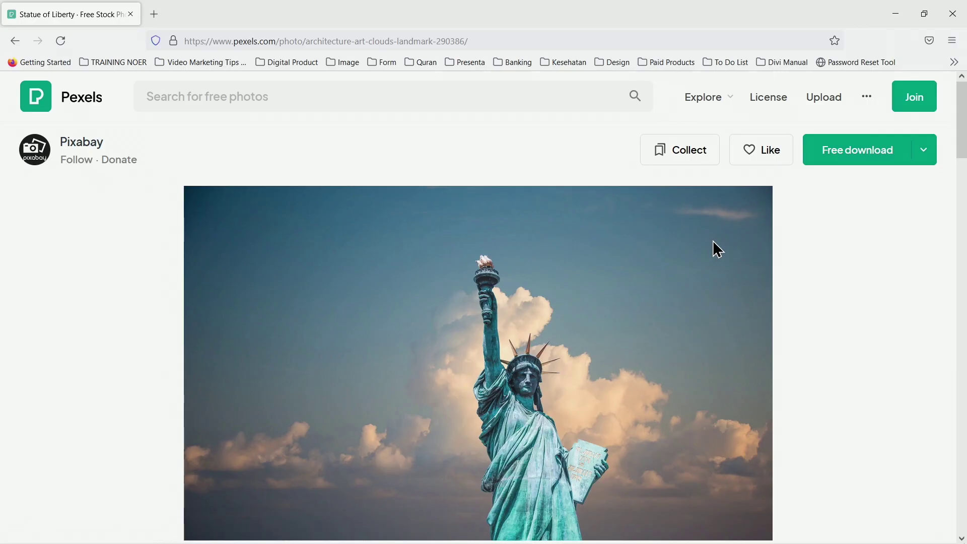
pyautogui.hotkey('alt', 'Tab')
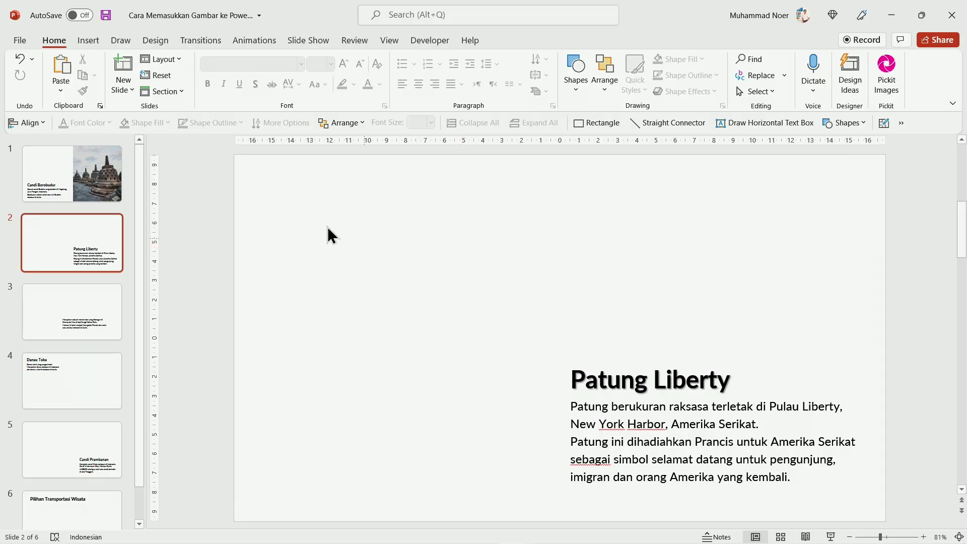
# Paste the Liberty photo onto slide 2 and crop its right, left and top to 16,67 × 12,99 cm
pyautogui.click(62, 64)
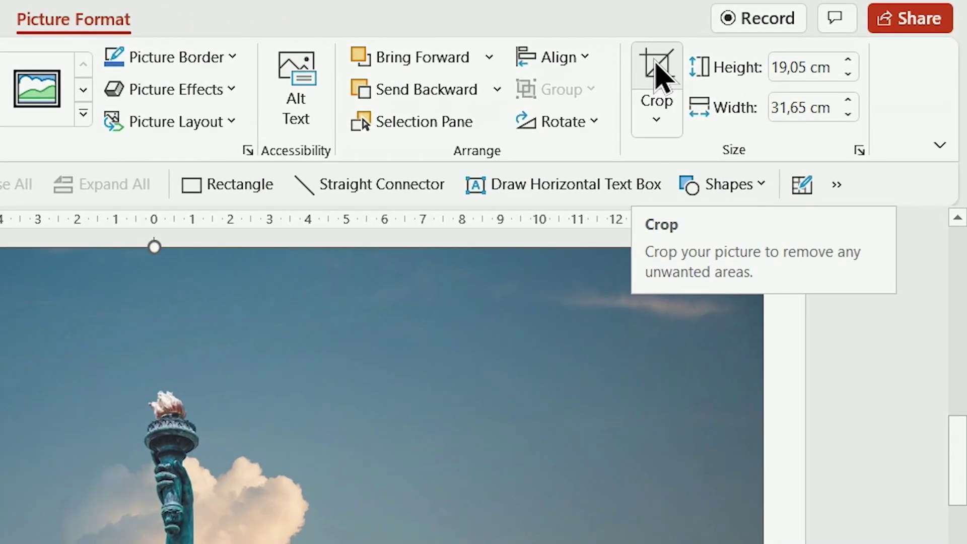
pyautogui.click(660, 75)
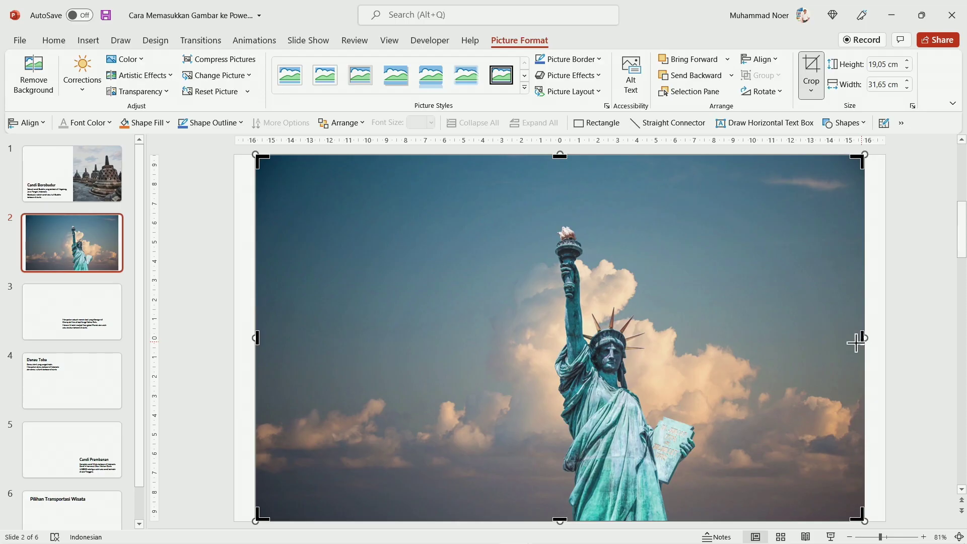
pyautogui.moveTo(863, 338); pyautogui.dragTo(732, 356)
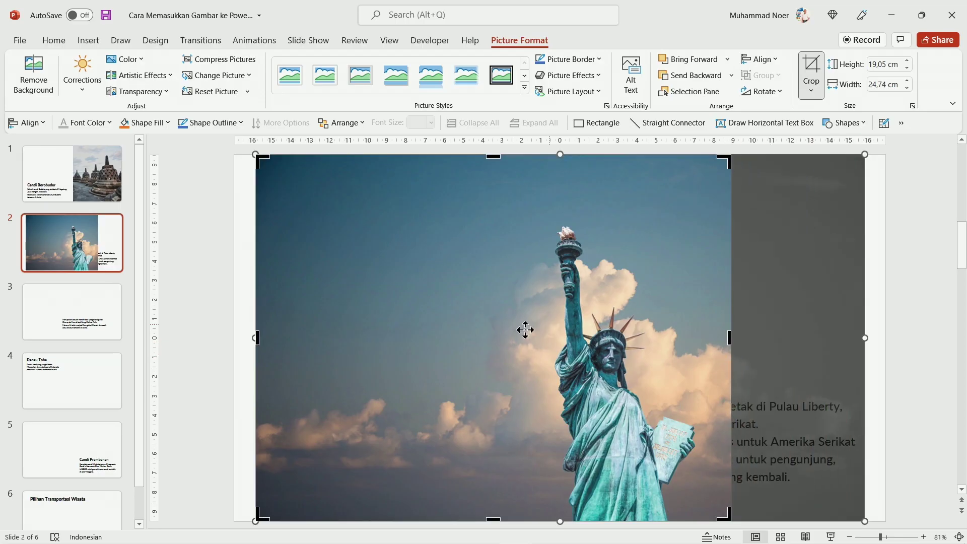
pyautogui.moveTo(256, 338); pyautogui.dragTo(483, 339)
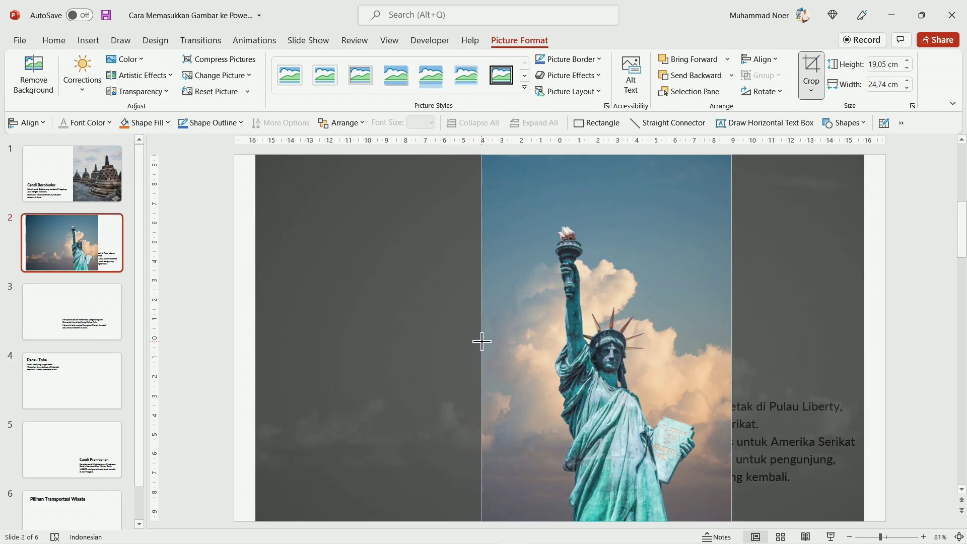
pyautogui.moveTo(607, 157); pyautogui.dragTo(603, 201)
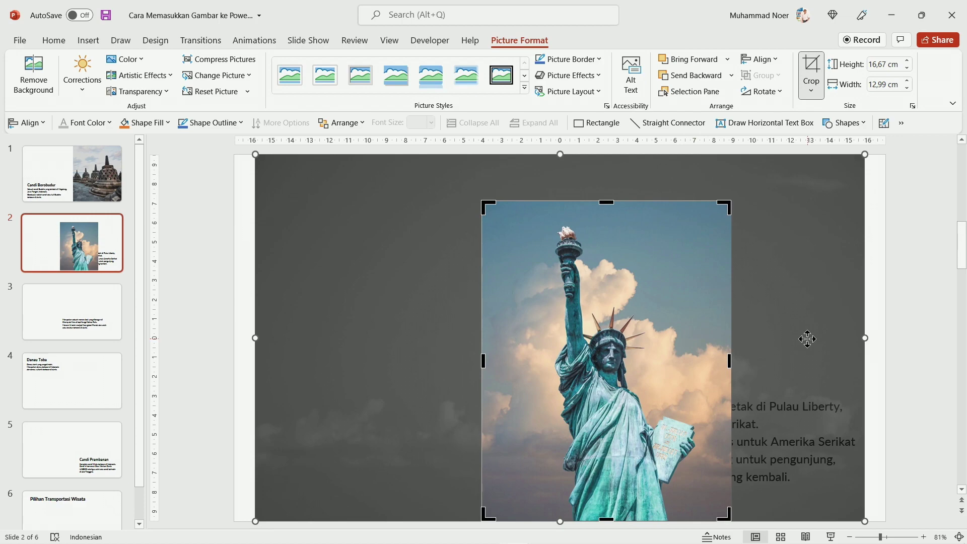
pyautogui.click(903, 273)
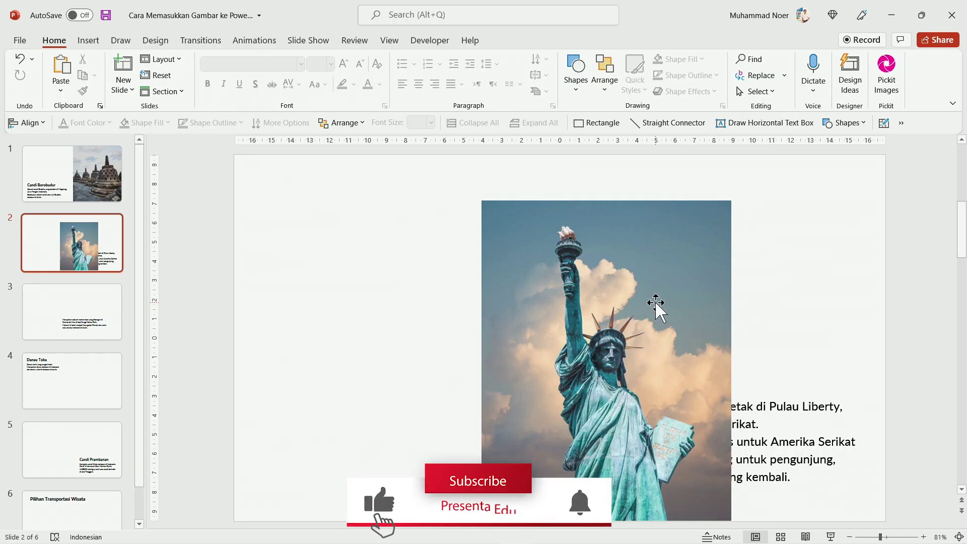
# Move the Liberty photo left, apply Beveled Matte, White, tilt it slightly counter-clockwise, then preview full-screen
pyautogui.click(658, 309)
pyautogui.moveTo(659, 309); pyautogui.dragTo(468, 300)
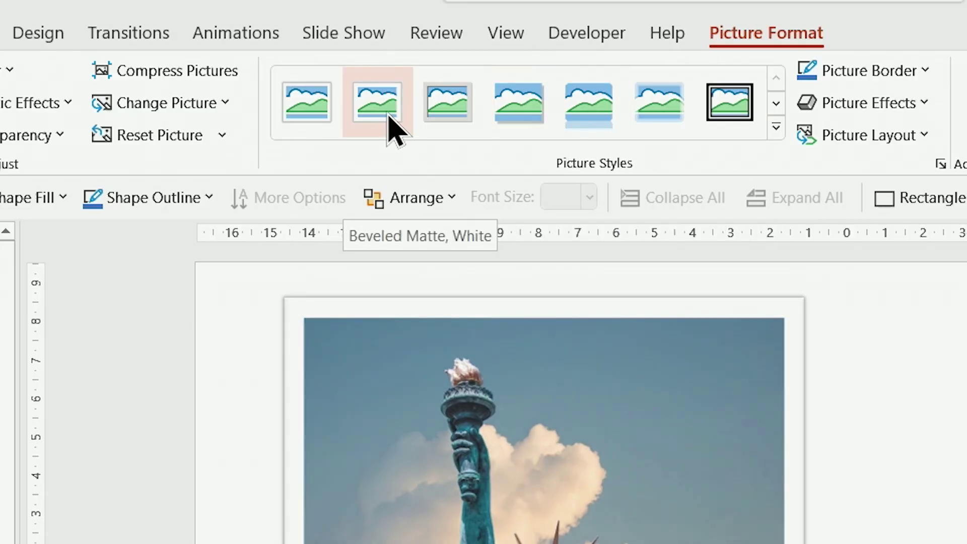
pyautogui.click(391, 119)
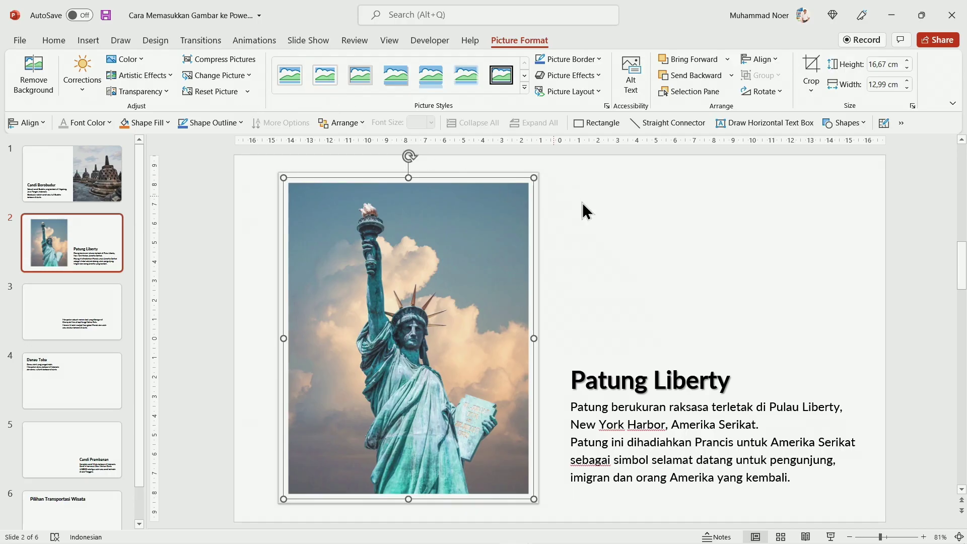
pyautogui.moveTo(412, 158); pyautogui.dragTo(386, 162)
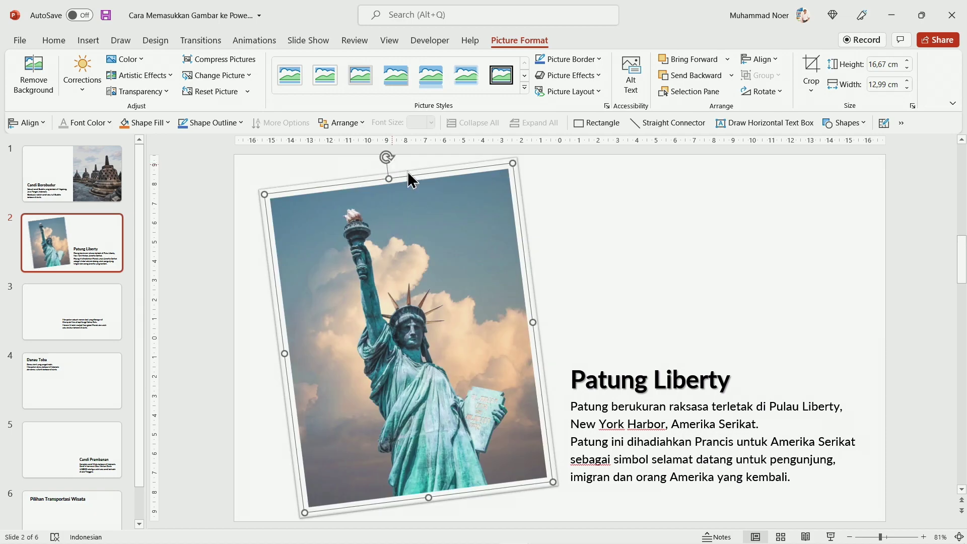
pyautogui.click(613, 232)
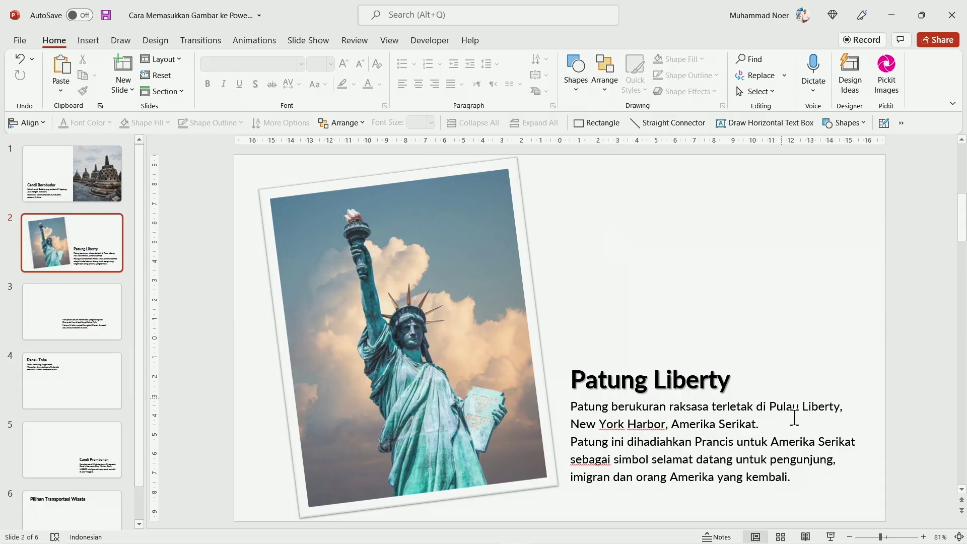
pyautogui.click(831, 537)
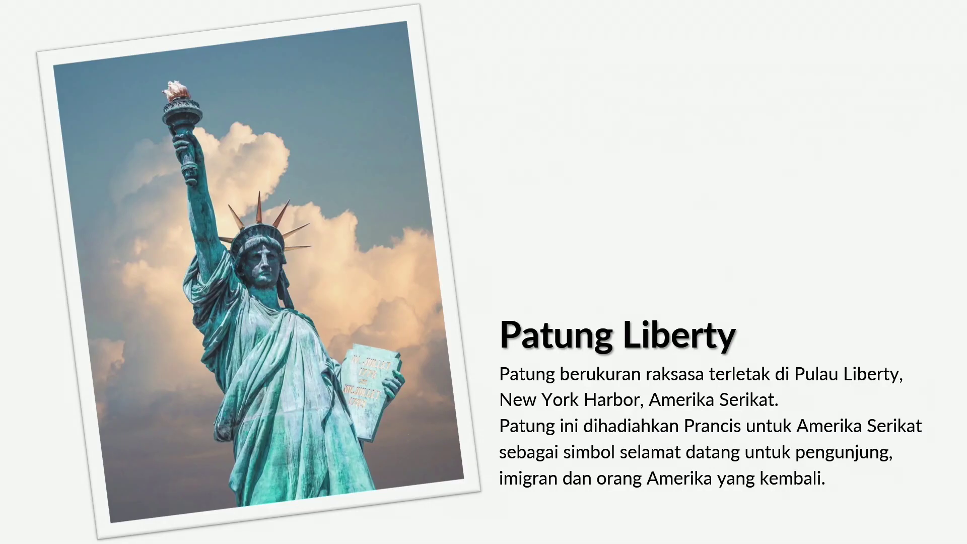
# End the slide show and go to slide 3, Menara Eiffel, for editing
pyautogui.press('Escape')
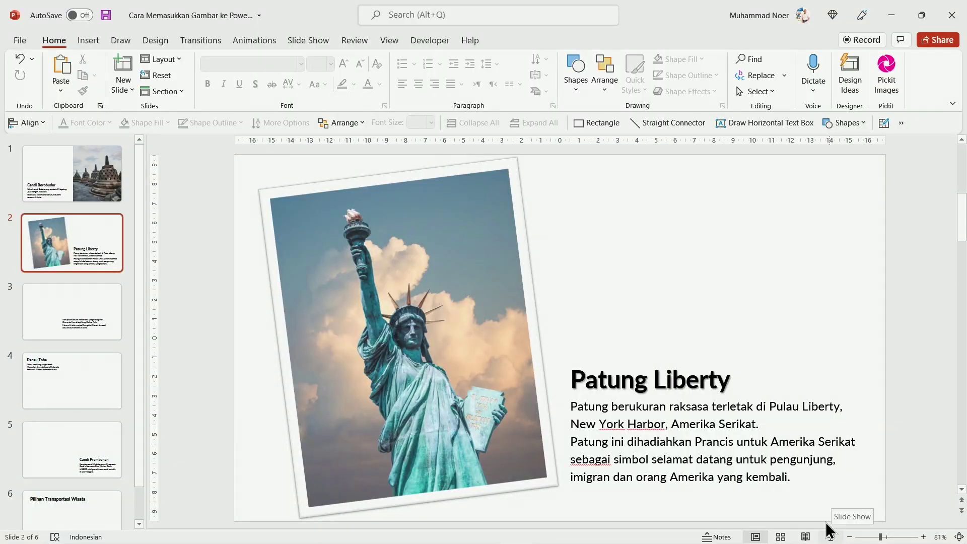
pyautogui.click(91, 318)
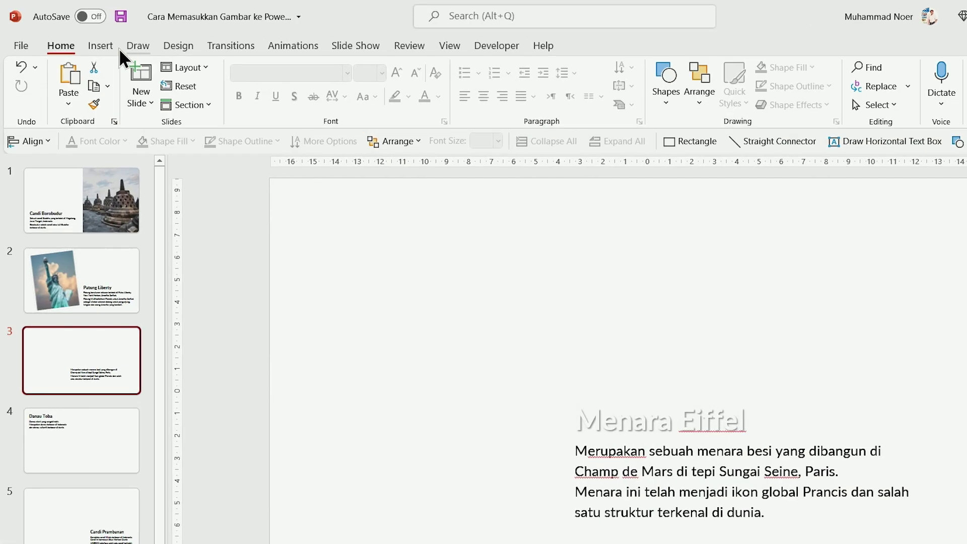
# Open the Stock Images library from Insert > Pictures for slide 3
pyautogui.click(91, 40)
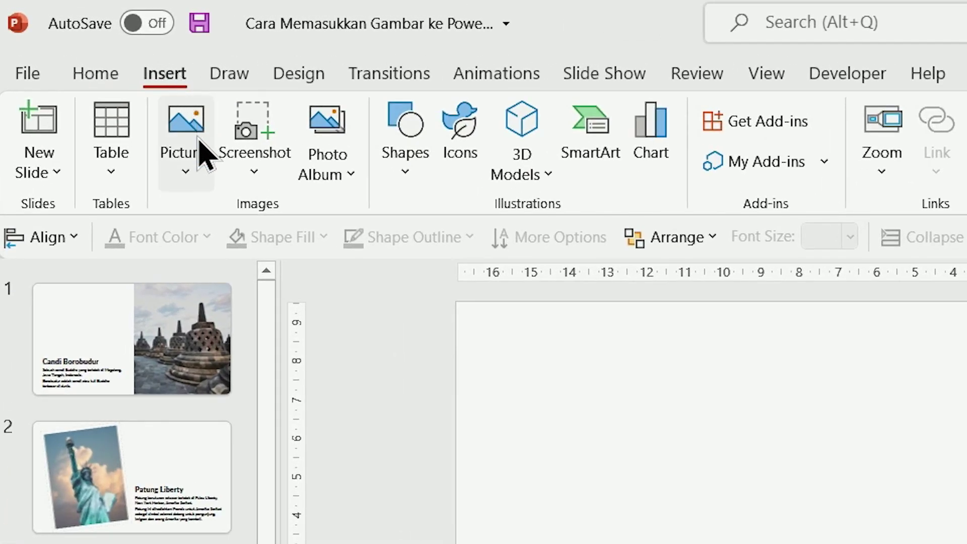
pyautogui.click(203, 171)
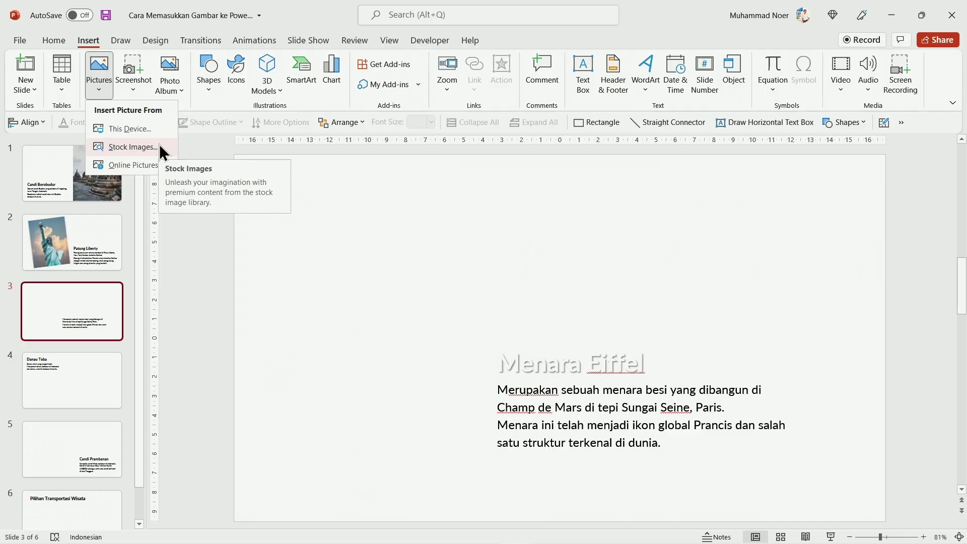
pyautogui.click(315, 291)
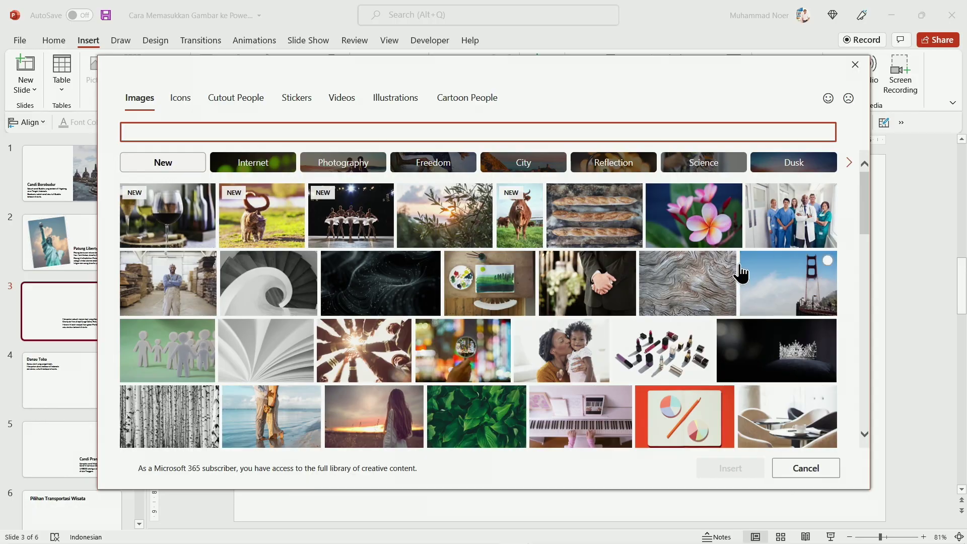
pyautogui.scroll(-2, 744, 275)
pyautogui.scroll(-2, 744, 275)
pyautogui.scroll(-2, 743, 275)
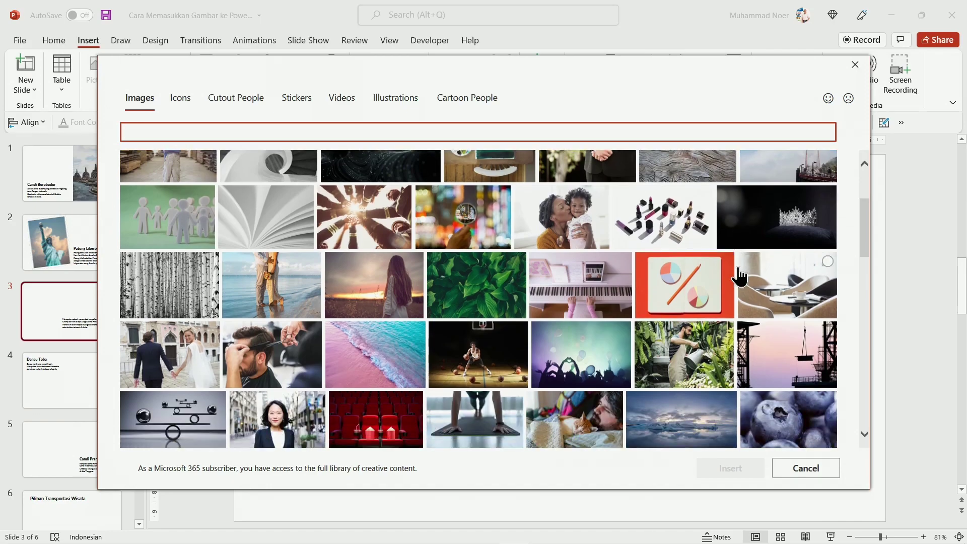
pyautogui.scroll(-2, 741, 277)
pyautogui.scroll(-2, 739, 276)
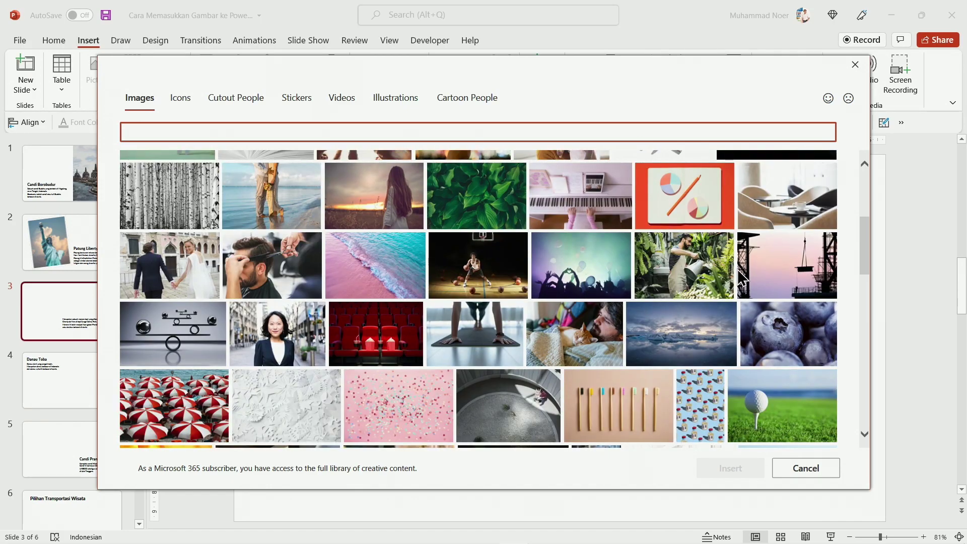
pyautogui.scroll(-2, 739, 277)
pyautogui.scroll(5, 737, 270)
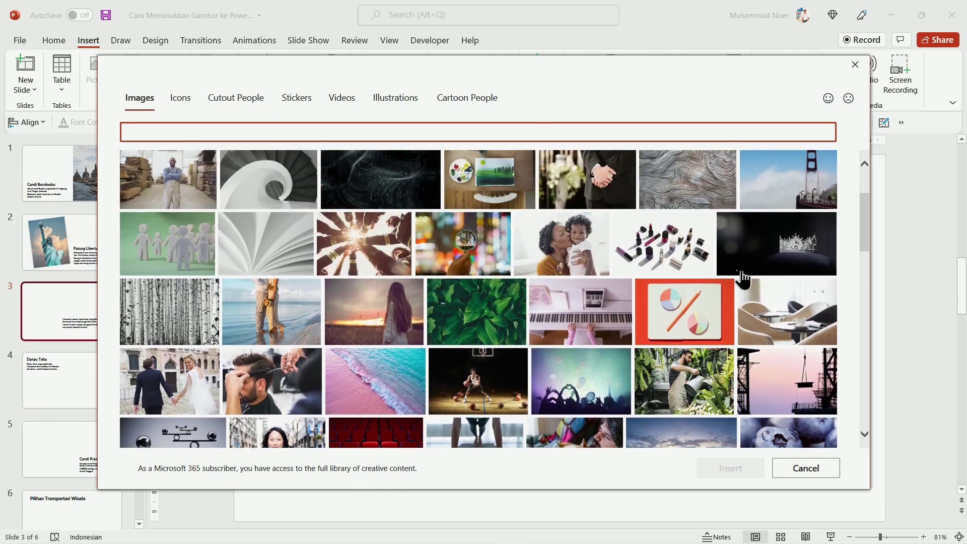
pyautogui.scroll(5, 737, 273)
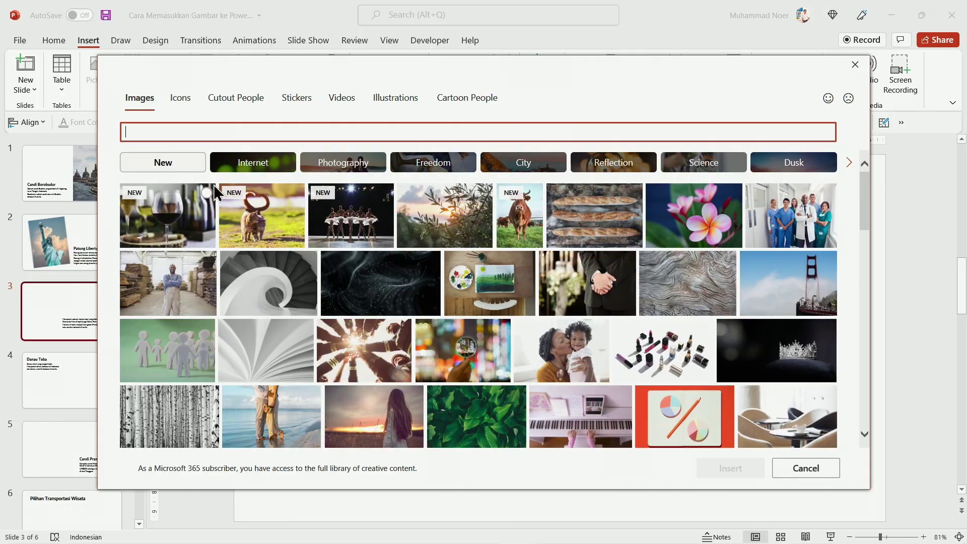
pyautogui.click(352, 168)
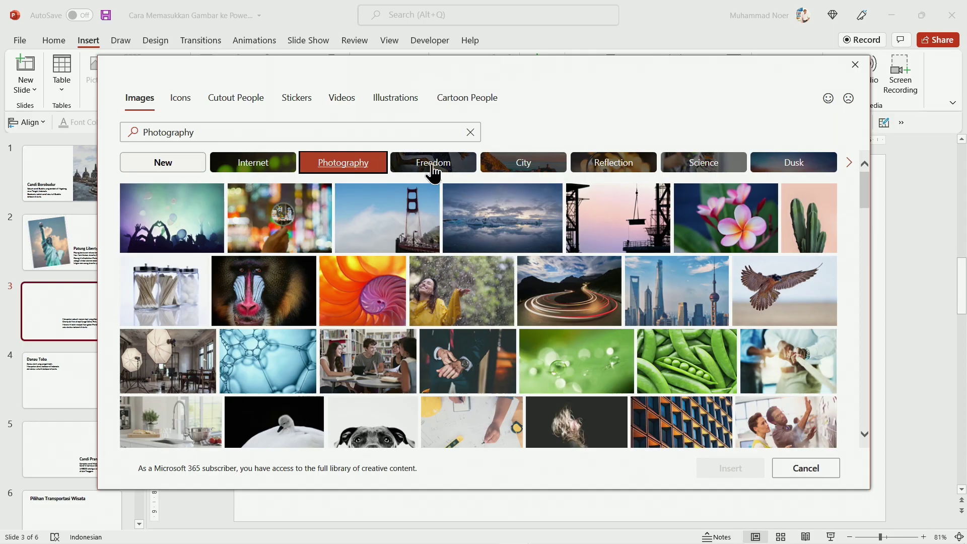
pyautogui.click(542, 171)
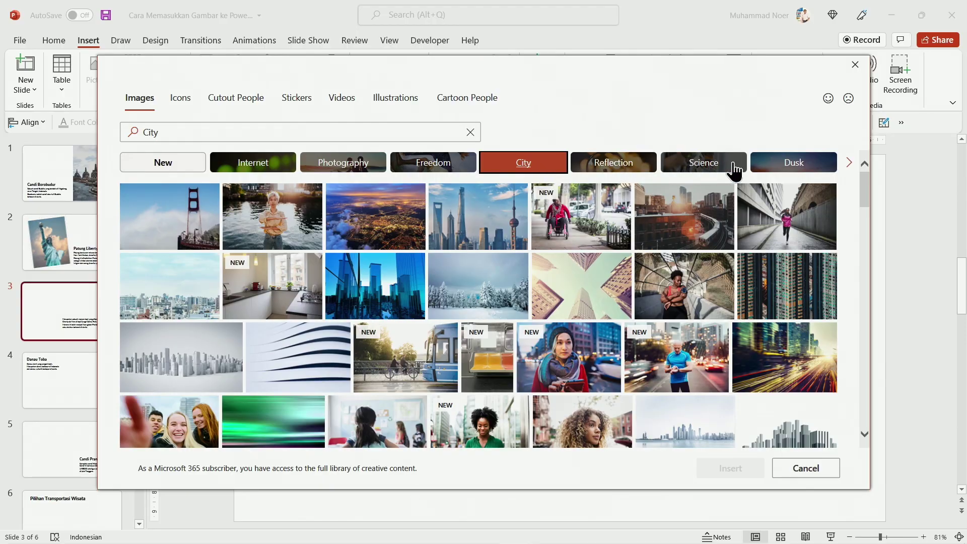
pyautogui.click(734, 170)
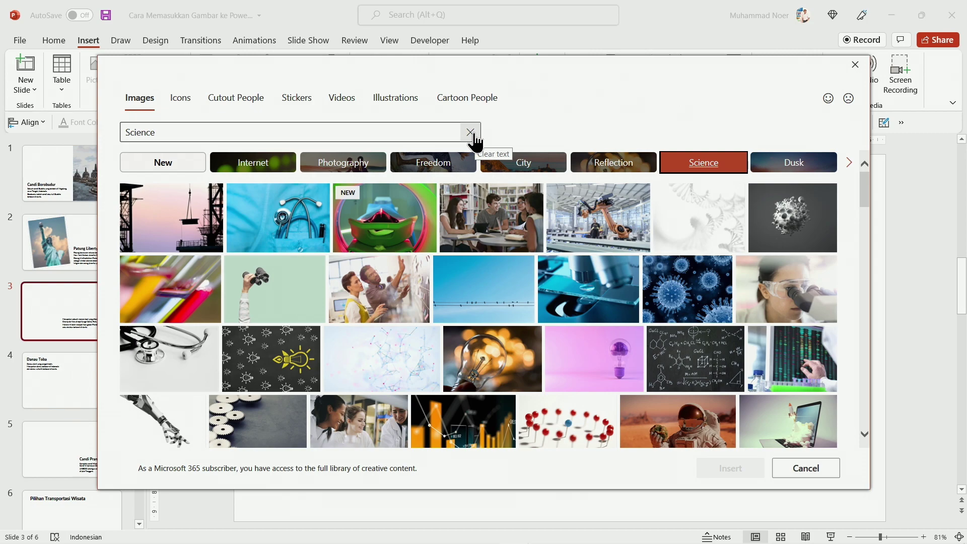
pyautogui.click(472, 134)
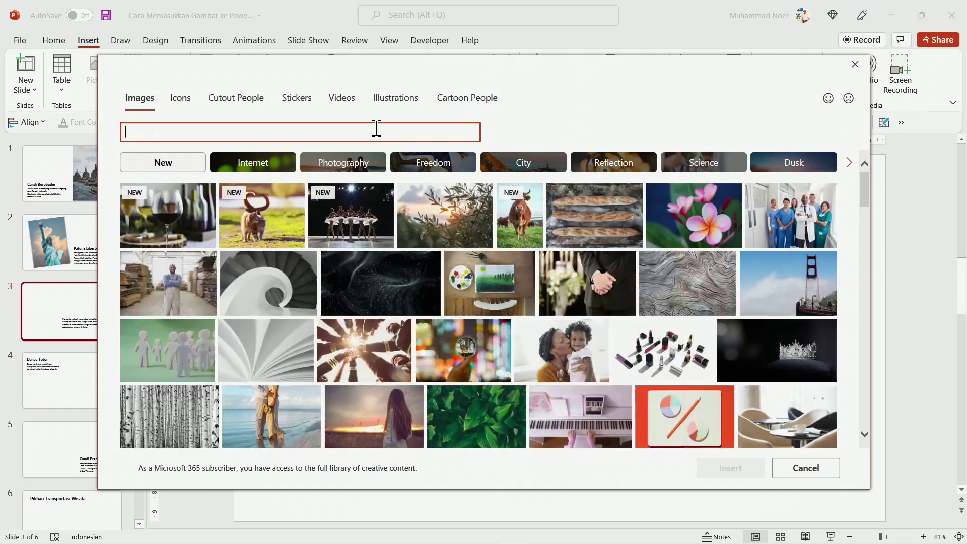
# Search stock images for 'eiffel', insert the Eiffel Tower photo with the bridge, and zoom out to 70%
pyautogui.write('e')
pyautogui.write('iffel')
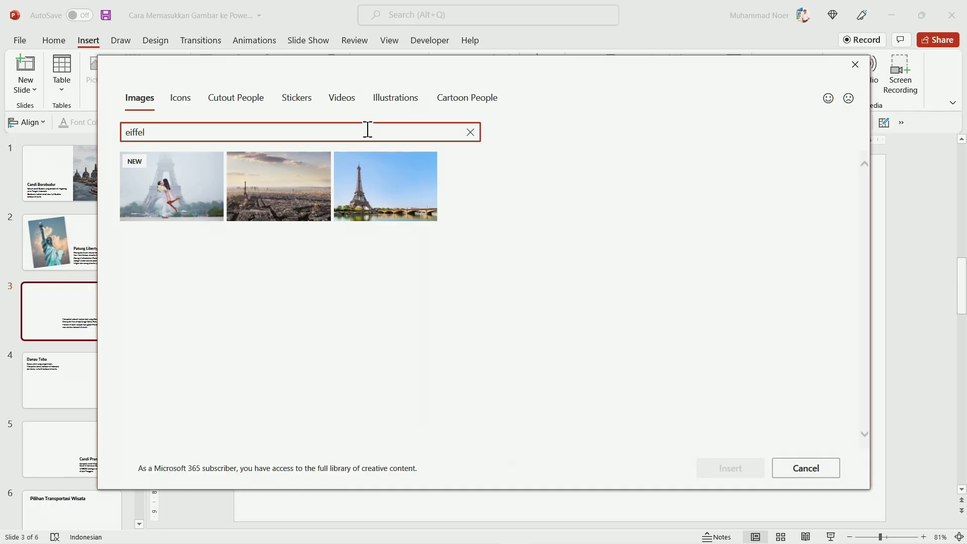
pyautogui.click(423, 196)
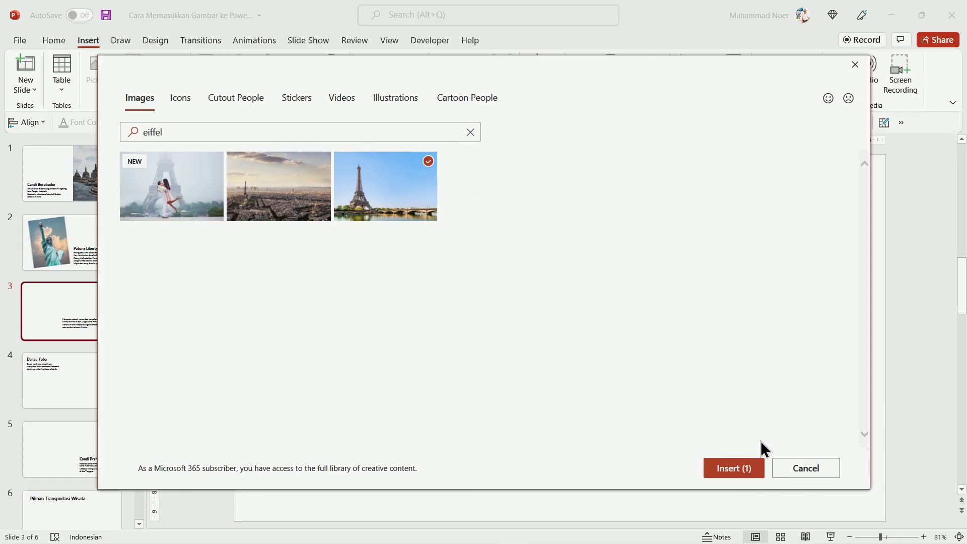
pyautogui.click(740, 470)
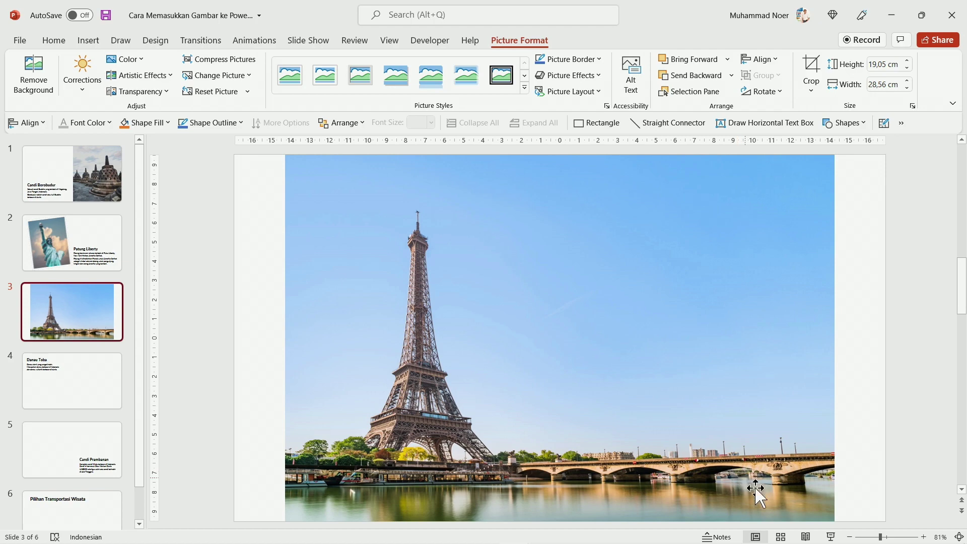
pyautogui.click(850, 537)
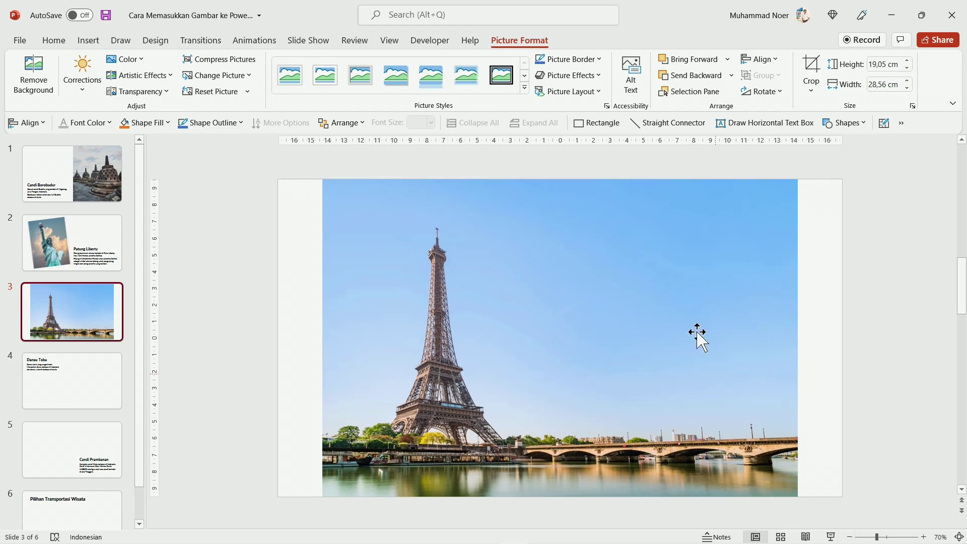
# Enlarge the Eiffel photo to 22,59 × 33,87 cm to cover the slide and send it to back
pyautogui.click(638, 234)
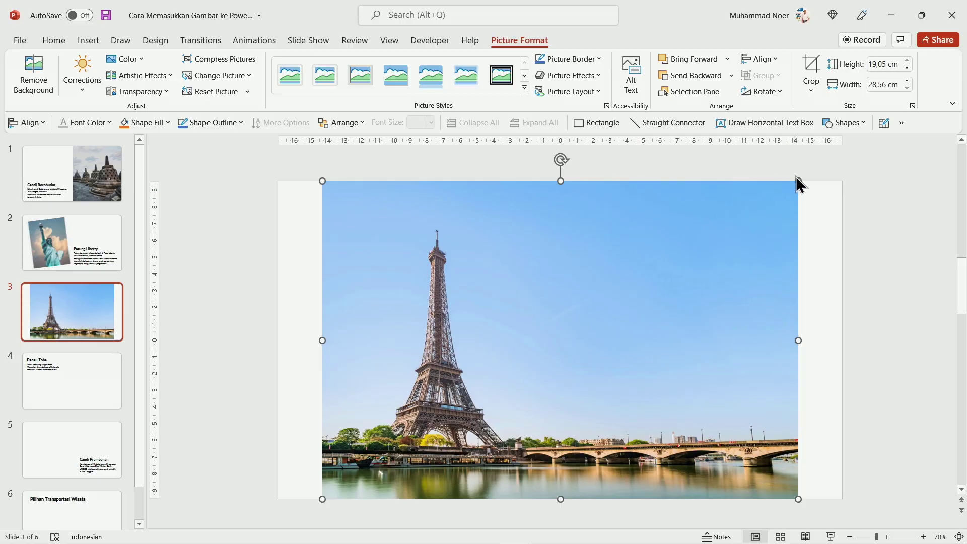
pyautogui.moveTo(799, 181); pyautogui.dragTo(841, 164)
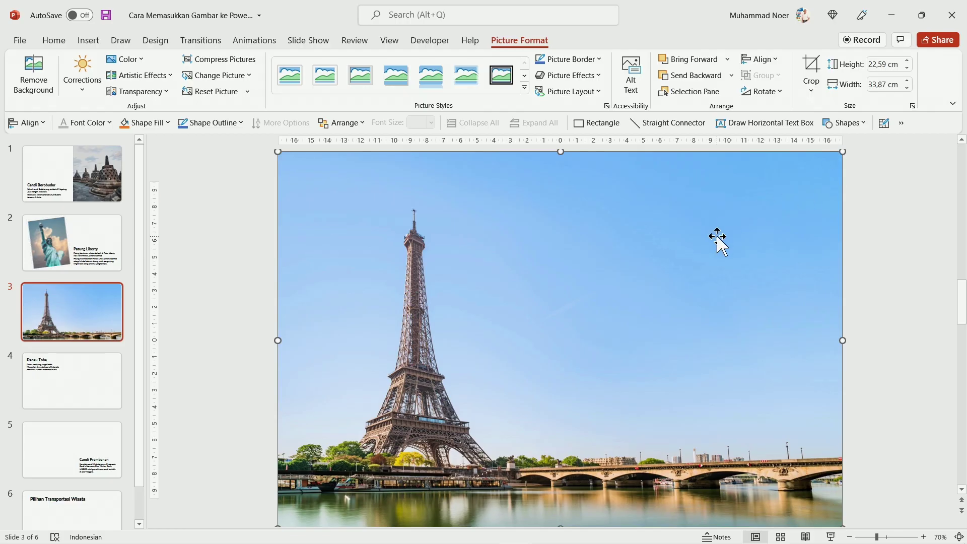
pyautogui.rightClick(620, 240)
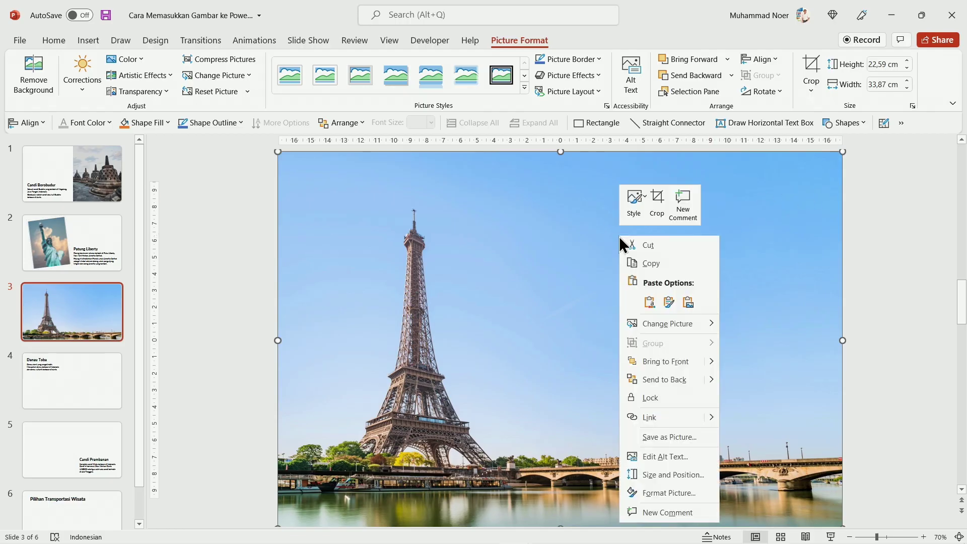
pyautogui.click(665, 383)
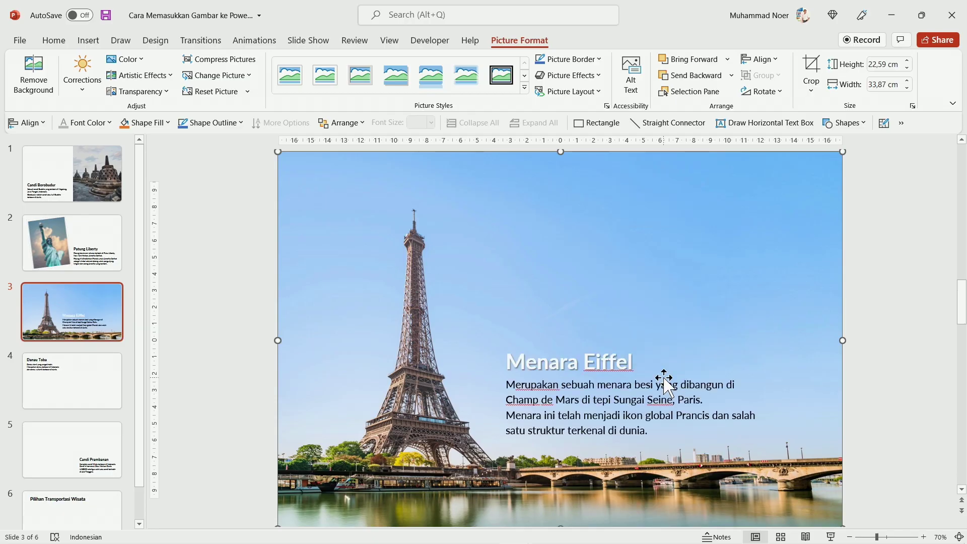
pyautogui.click(877, 409)
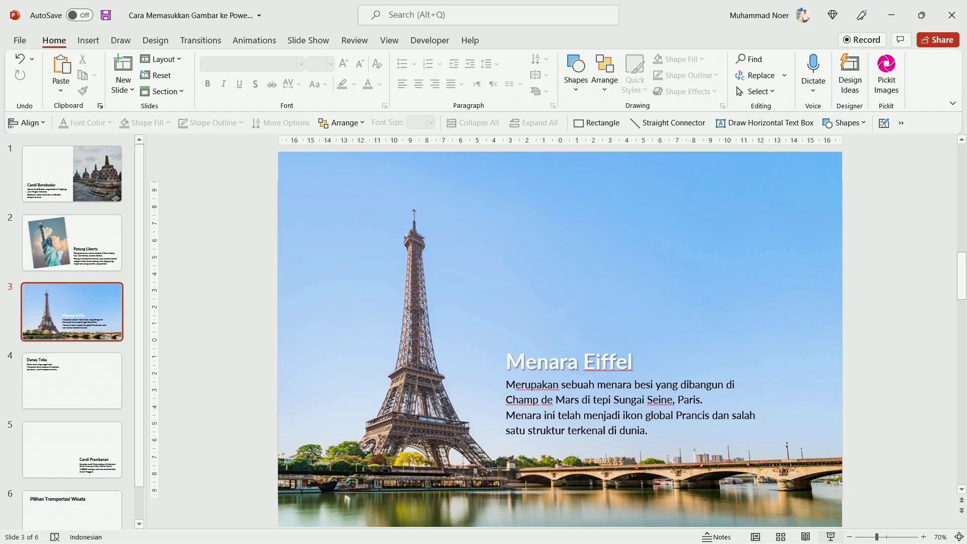
# Preview the Eiffel slide full screen, then open slide 4, Danau Toba
pyautogui.click(831, 537)
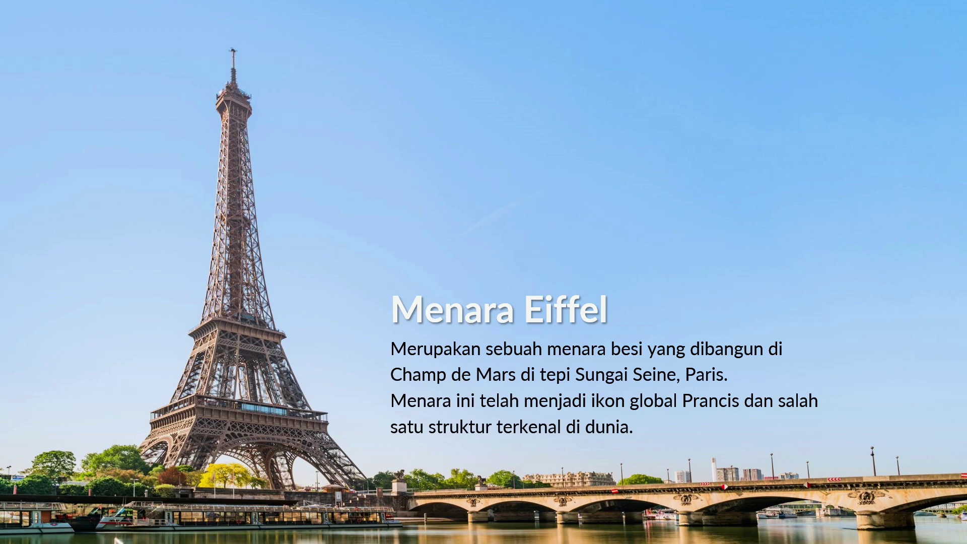
pyautogui.press('Escape')
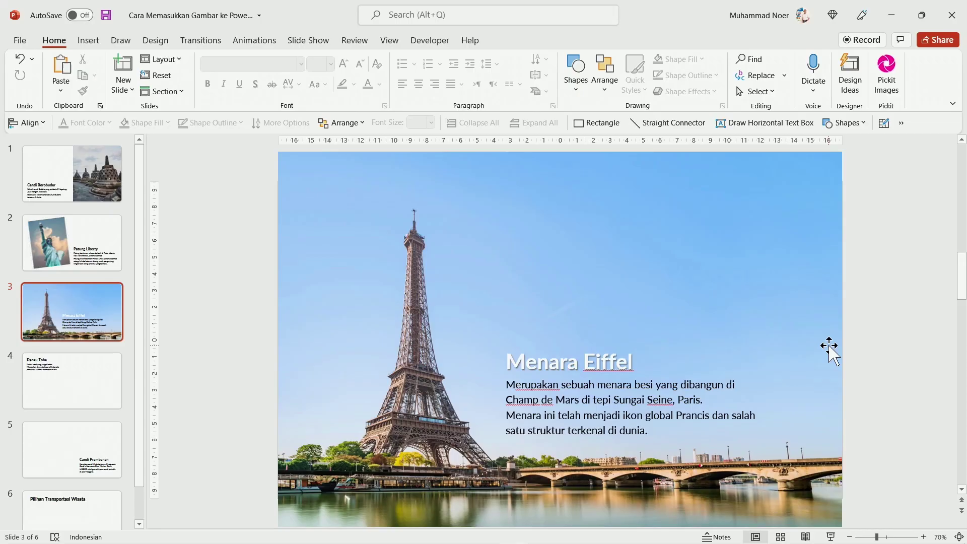
pyautogui.click(98, 392)
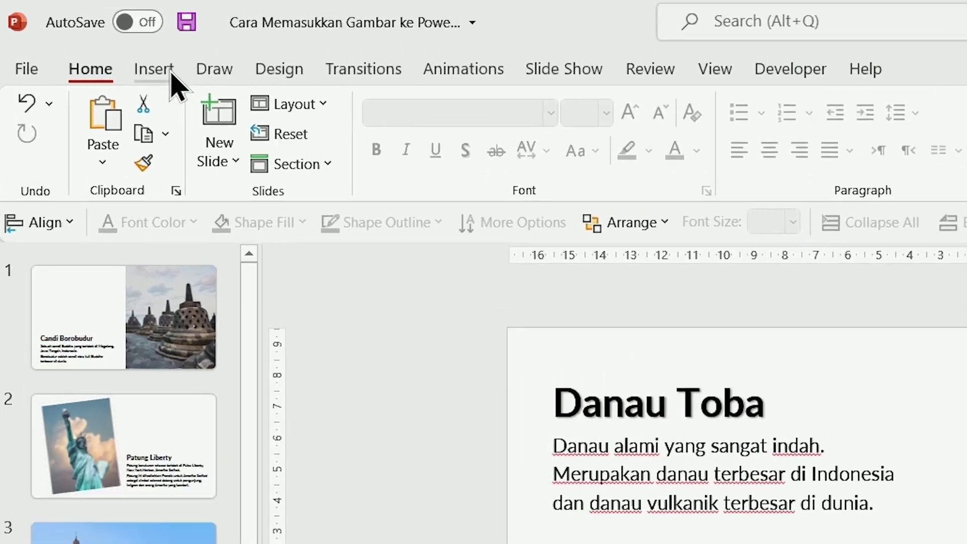
# Open the Online Pictures search from Insert > Pictures
pyautogui.click(91, 42)
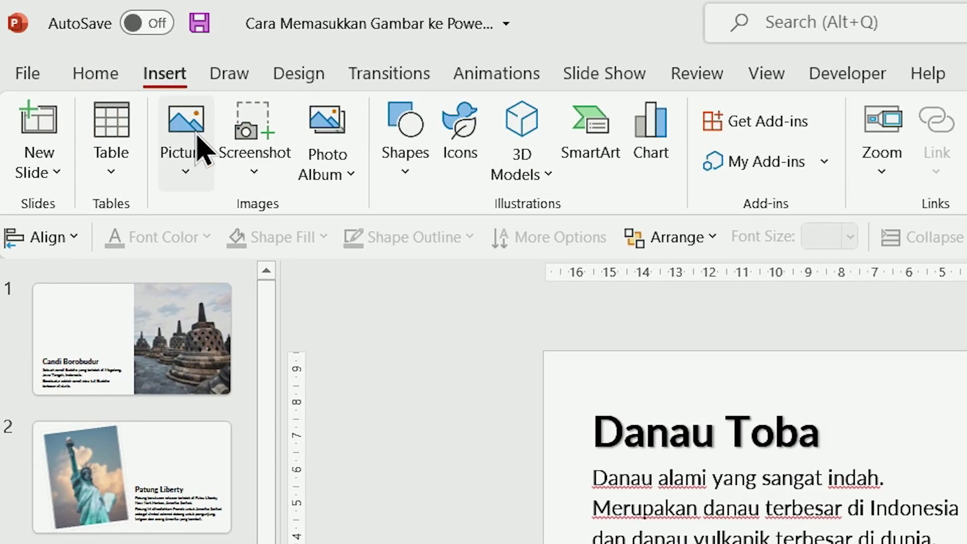
pyautogui.click(203, 172)
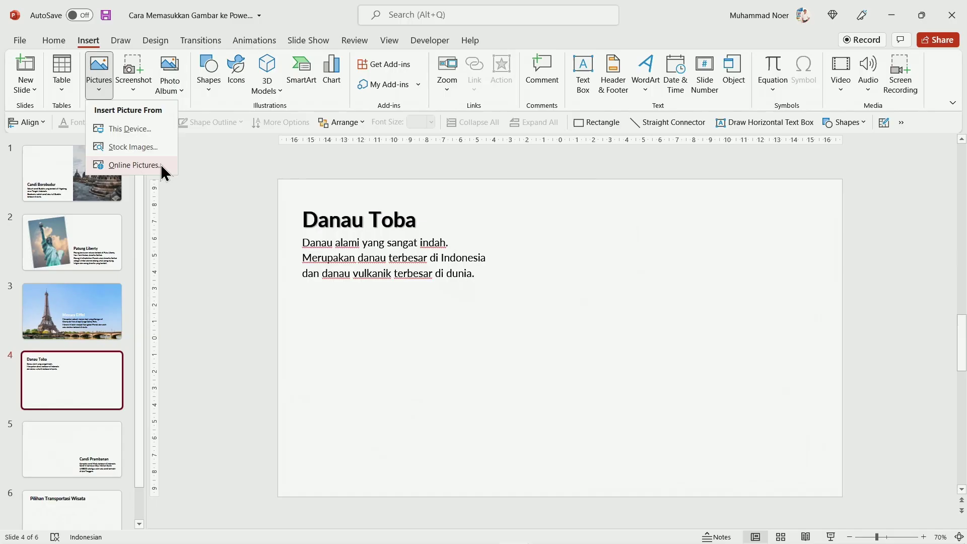
pyautogui.click(326, 326)
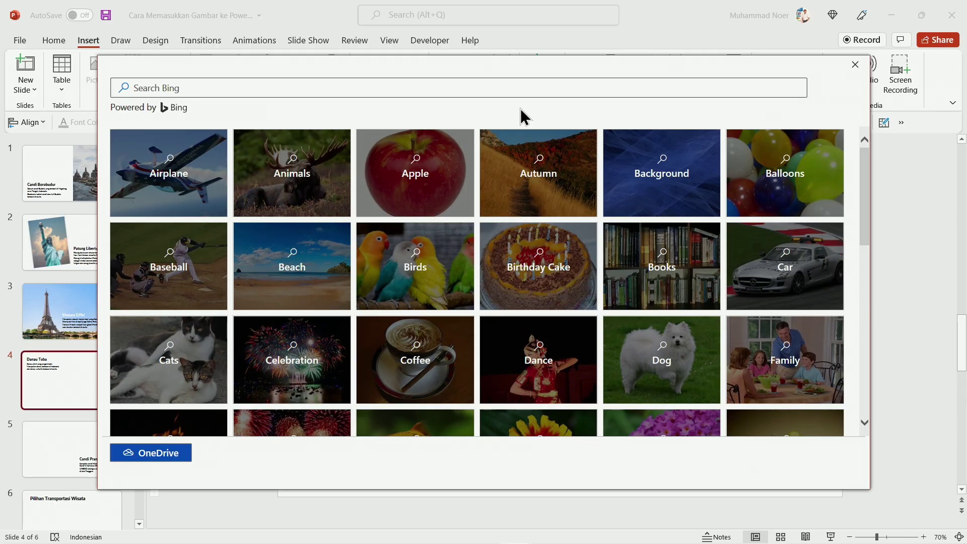
pyautogui.moveTo(169, 173)
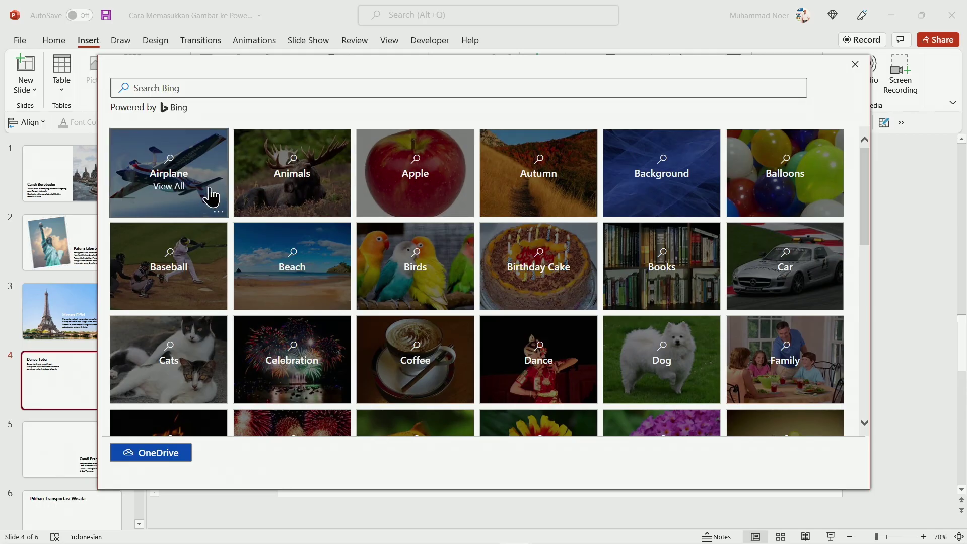
# Browse the Airplane and Background tiles, then search online pictures for 'danau toba'
pyautogui.click(210, 196)
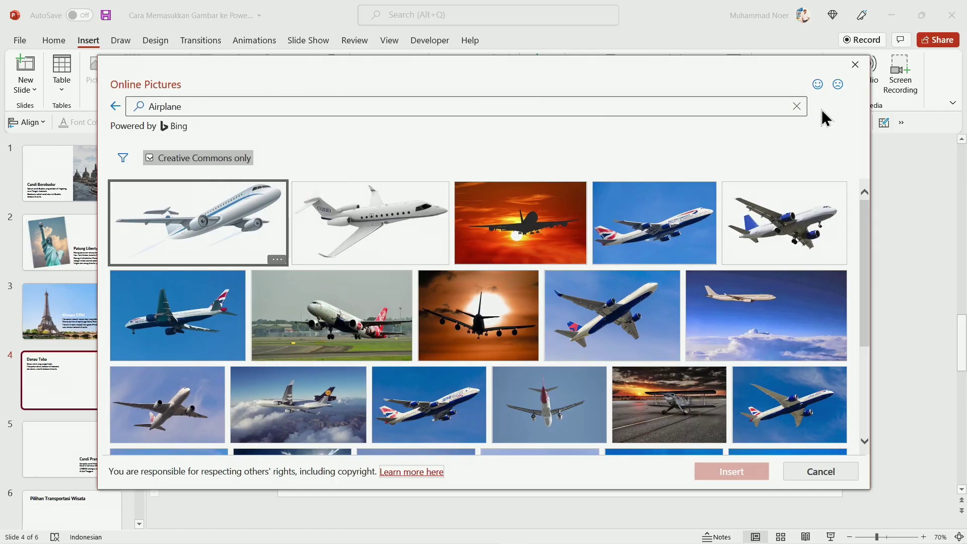
pyautogui.click(797, 106)
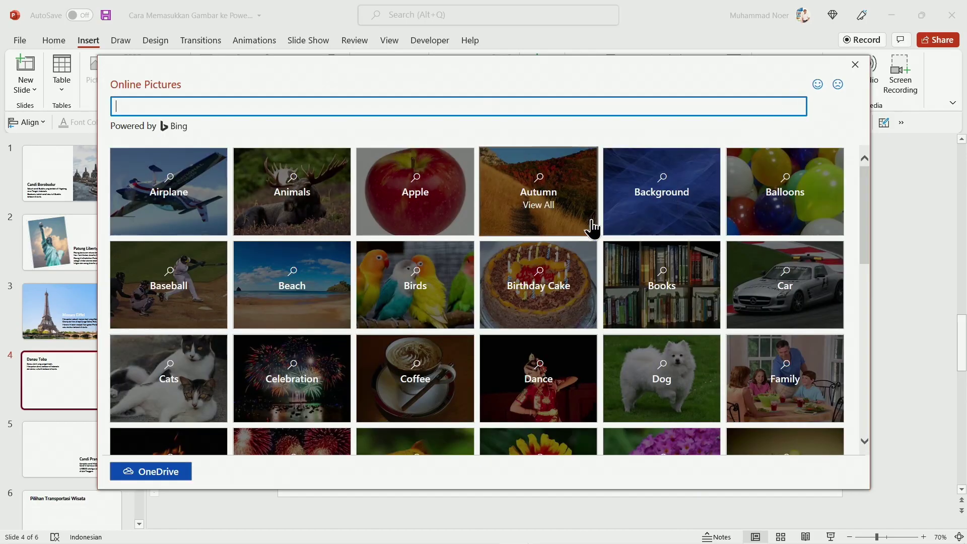
pyautogui.click(644, 228)
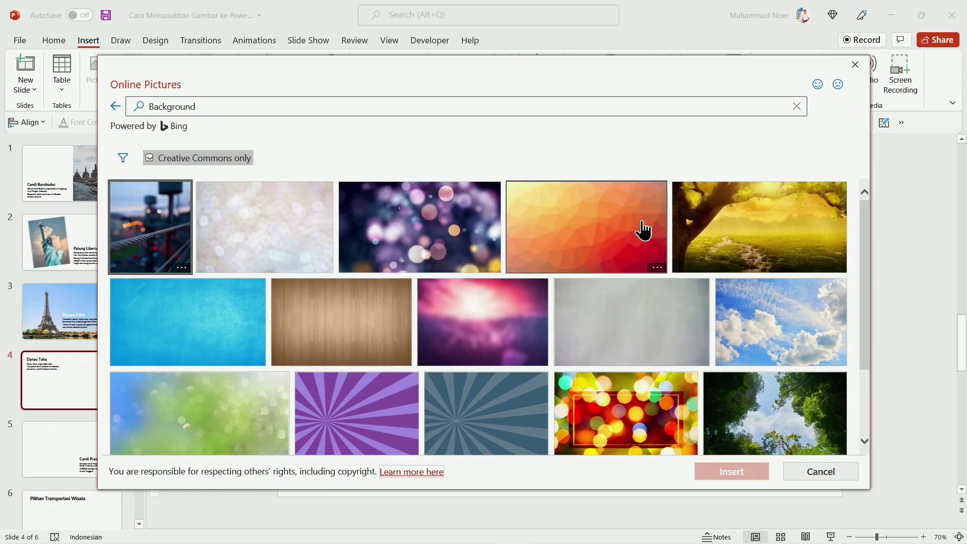
pyautogui.click(797, 106)
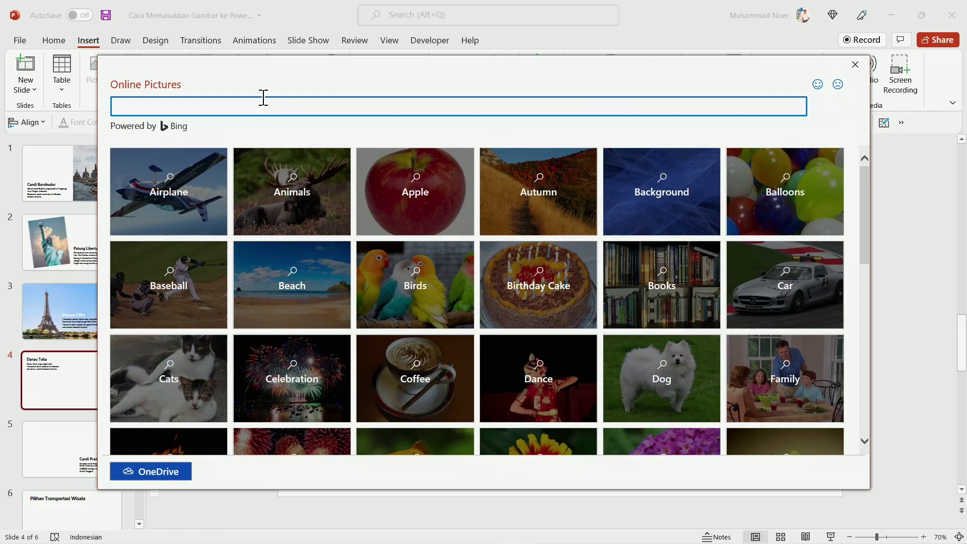
pyautogui.write('danau tob')
pyautogui.write('a')
pyautogui.press('Return')
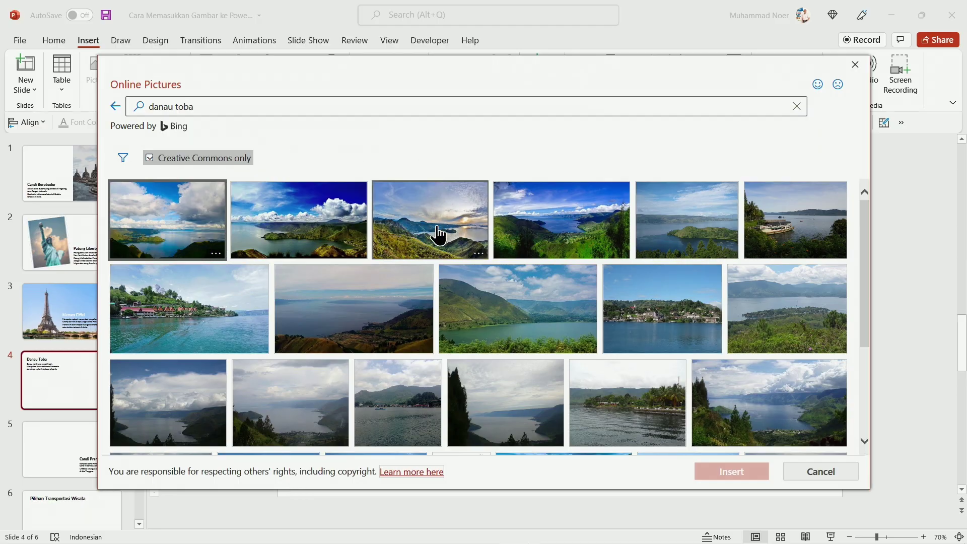
# Insert the Lake Toba sunset photo and enlarge it to fill the slide
pyautogui.click(413, 243)
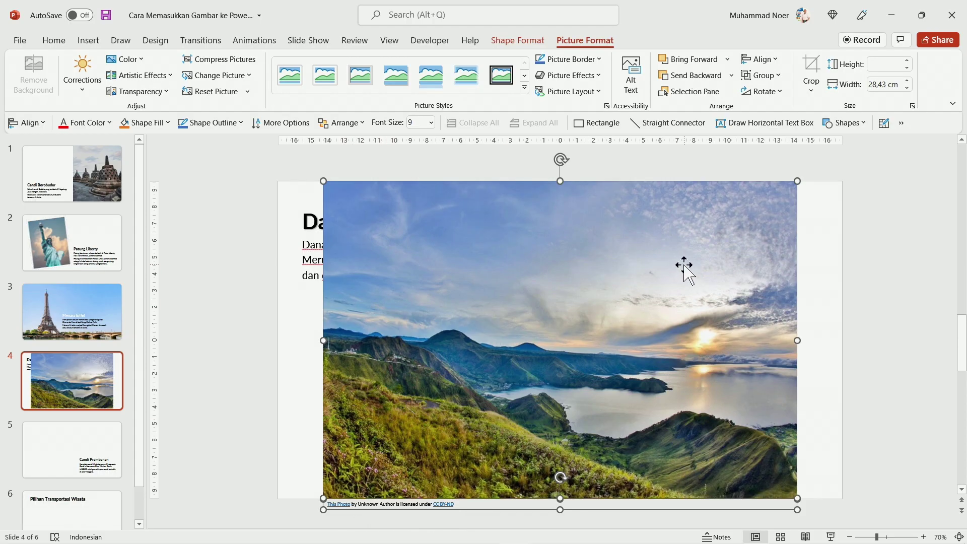
pyautogui.click(918, 277)
pyautogui.click(774, 279)
pyautogui.click(774, 279)
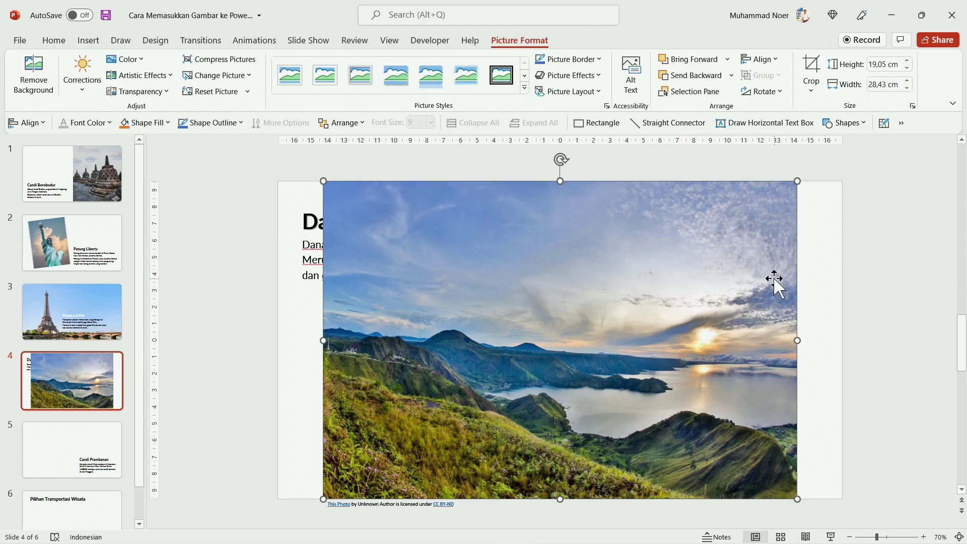
pyautogui.moveTo(798, 181); pyautogui.dragTo(841, 168)
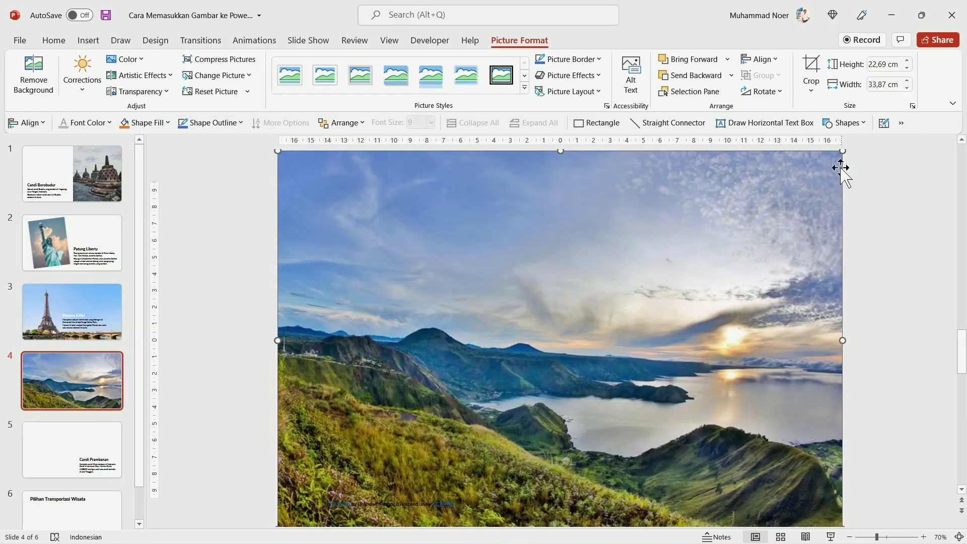
# Send the lake photo behind the Danau Toba text
pyautogui.rightClick(672, 214)
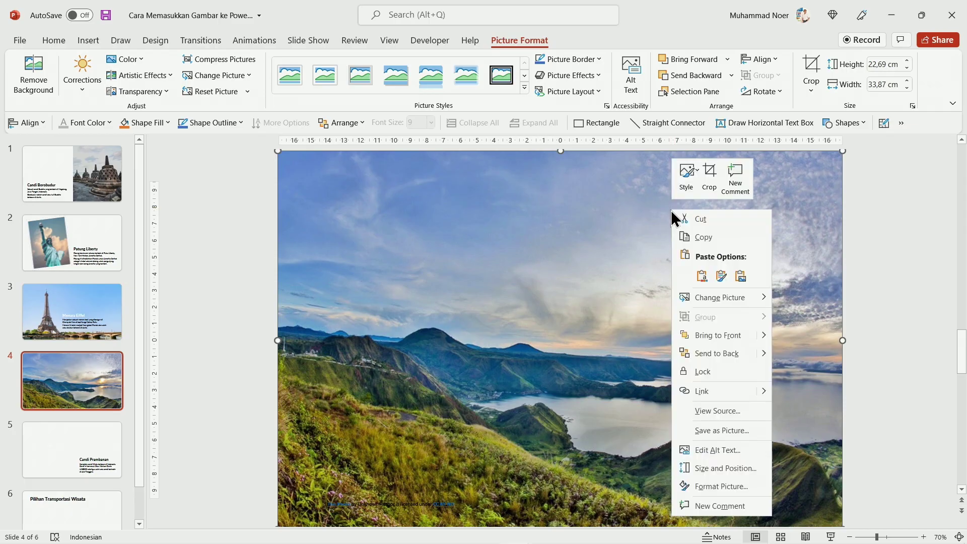
pyautogui.click(717, 355)
pyautogui.click(867, 403)
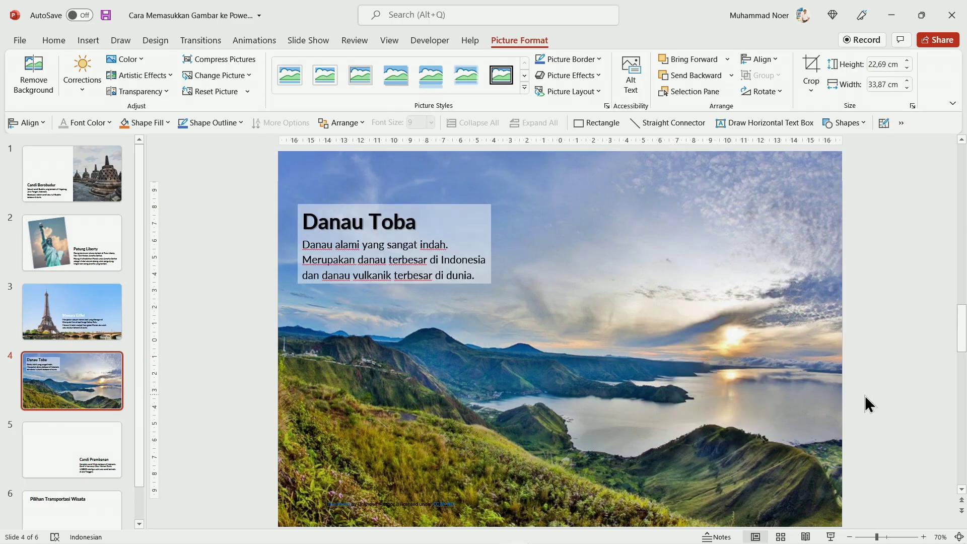
# Preview the Danau Toba slide full screen, then open the Candi Prambanan slide
pyautogui.click(831, 537)
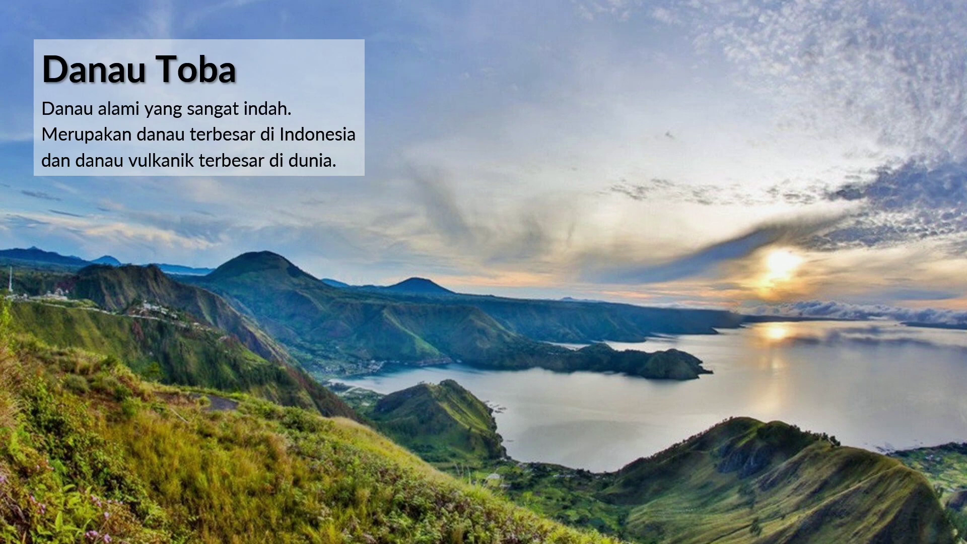
pyautogui.press('Escape')
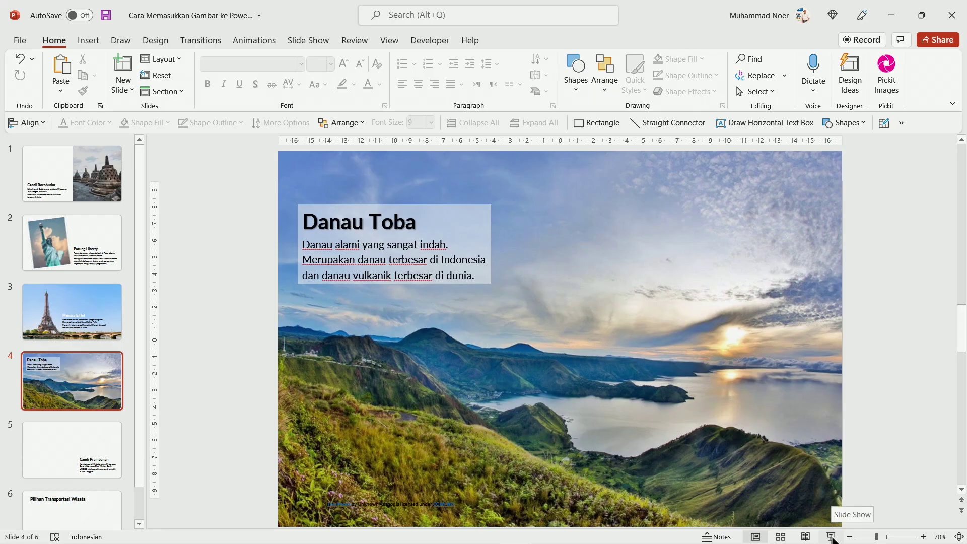
pyautogui.click(100, 448)
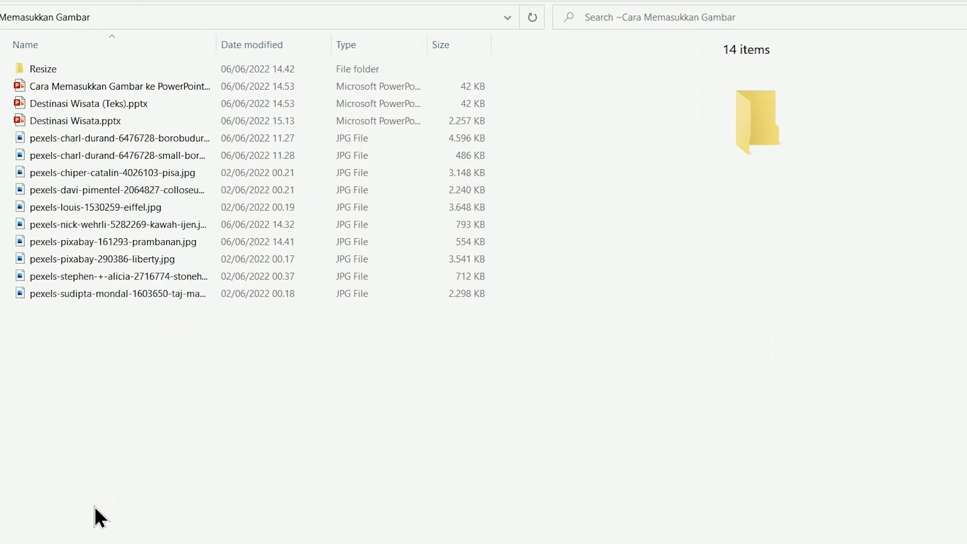
# In File Explorer, copy pexels-pixabay-161293-prambanan.jpg and return to PowerPoint
pyautogui.click(130, 154)
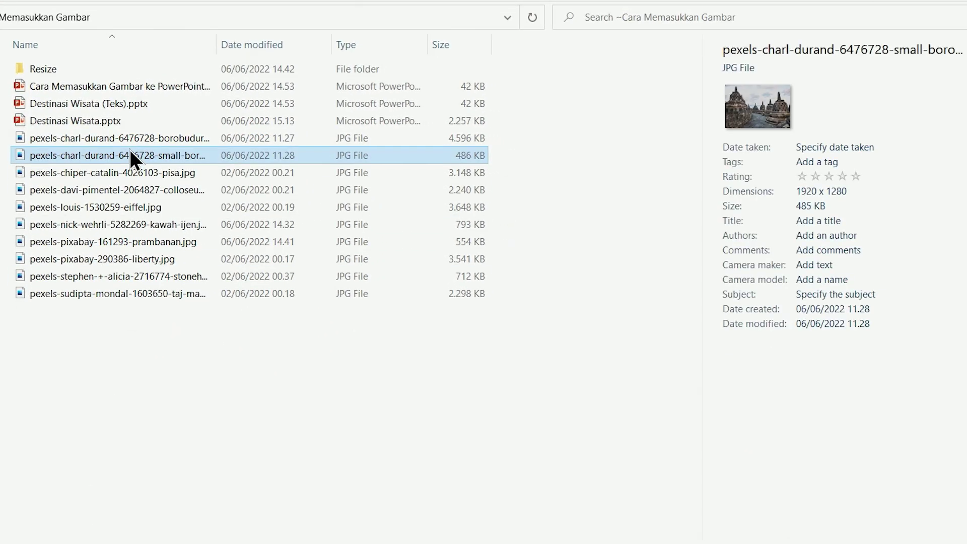
pyautogui.press('Down')
pyautogui.press('Down')
pyautogui.press('Down')
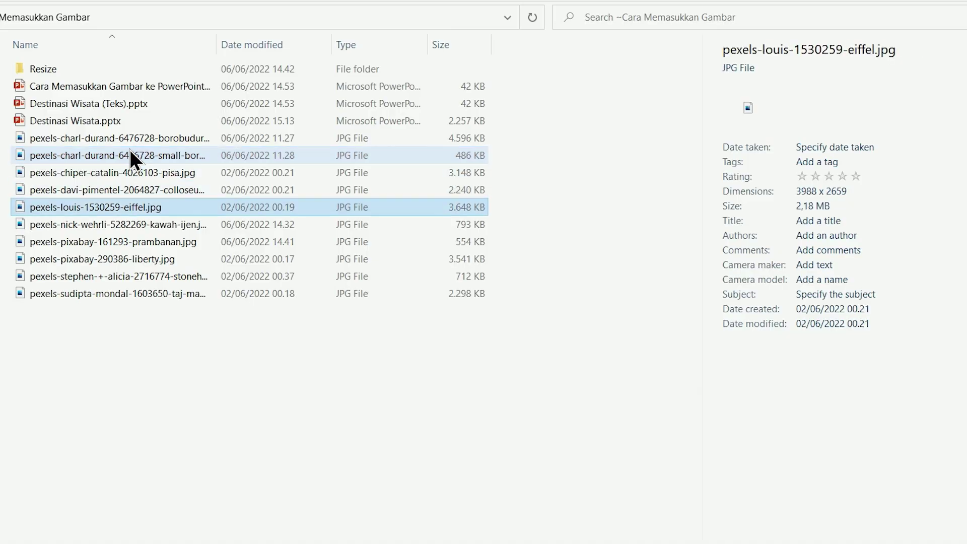
pyautogui.press('Down')
pyautogui.press('Down')
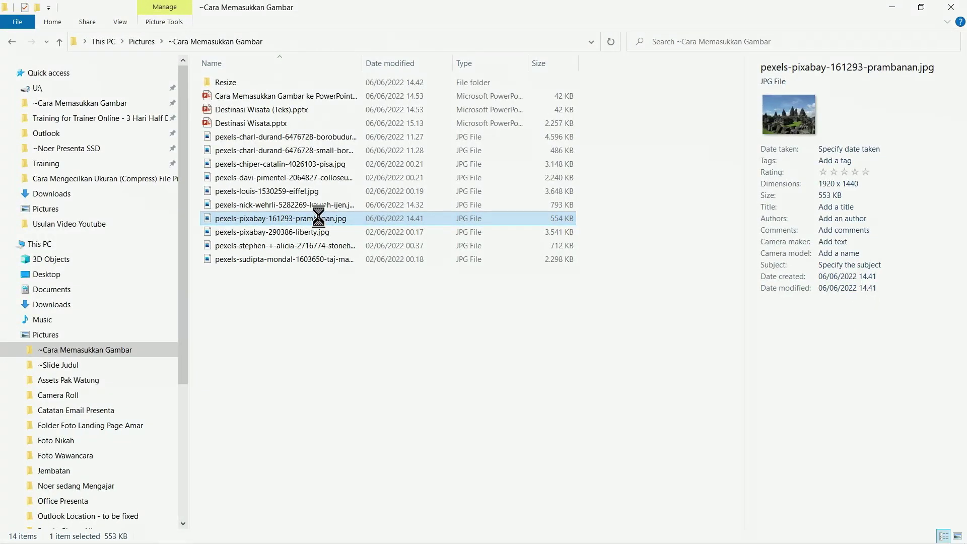
pyautogui.rightClick(320, 220)
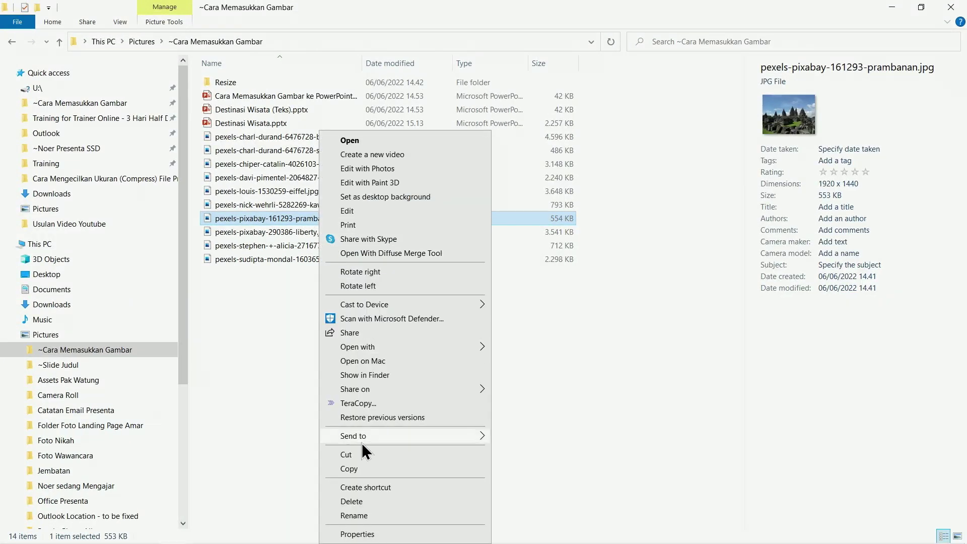
pyautogui.click(370, 470)
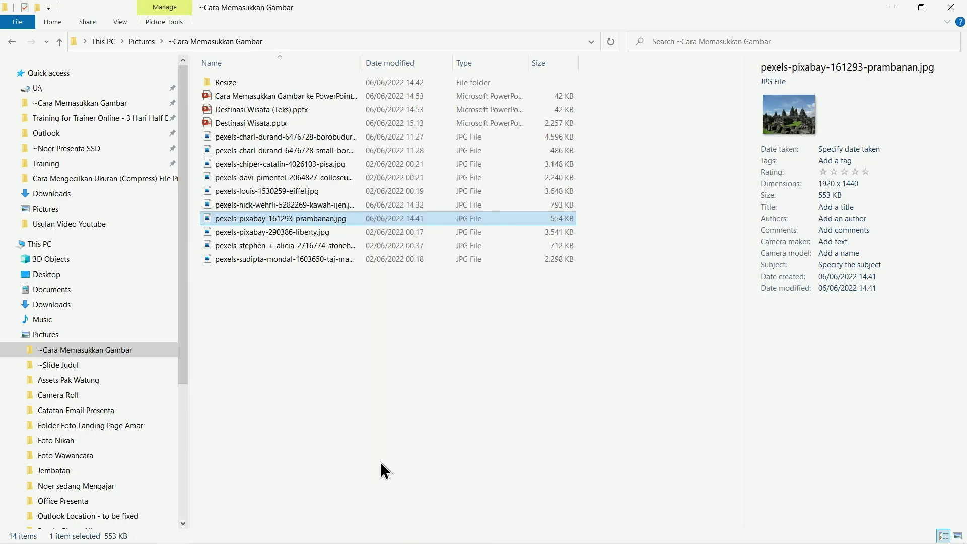
pyautogui.hotkey('alt', 'Tab')
# Paste the Prambanan photo onto slide 5 and crop it to the Flowchart: Delay shape
pyautogui.hotkey('ctrl', 'v')
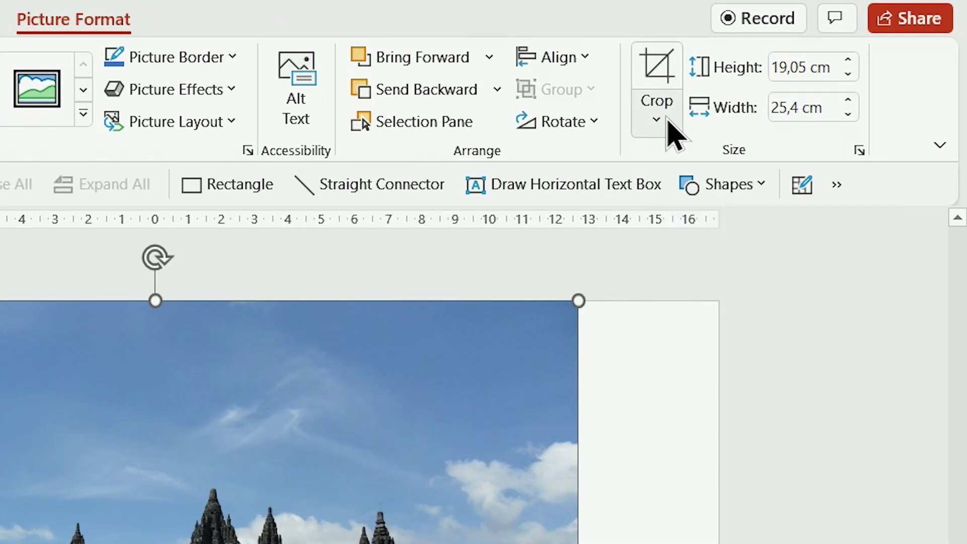
pyautogui.click(657, 119)
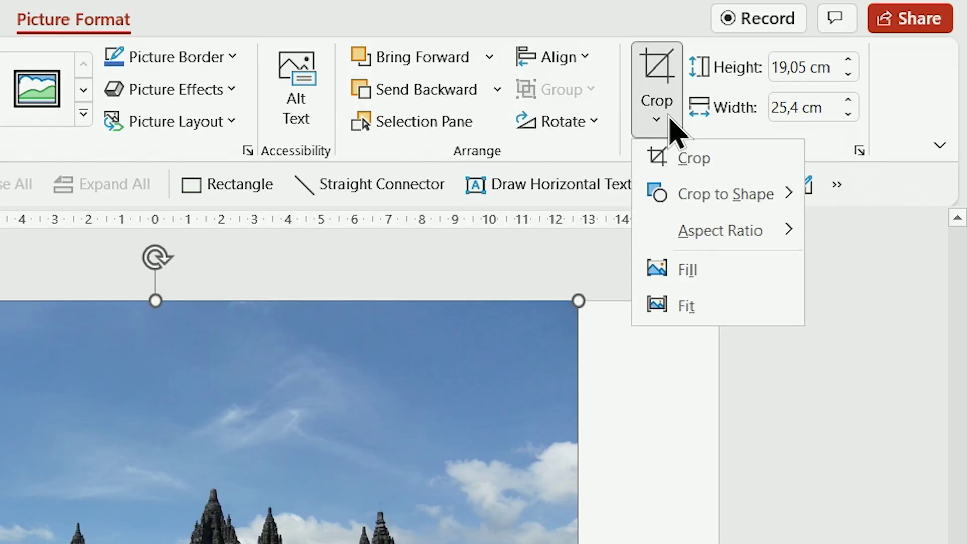
pyautogui.moveTo(840, 128)
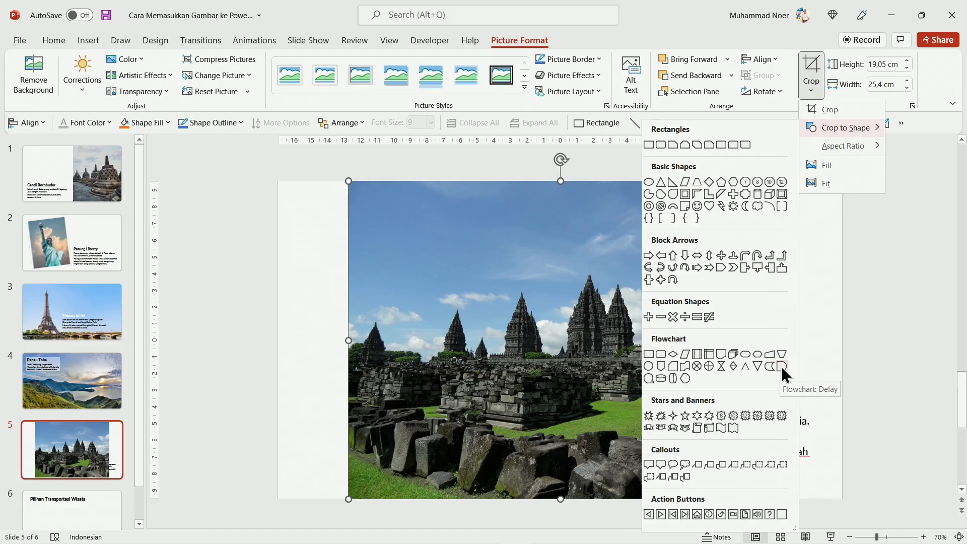
pyautogui.click(597, 498)
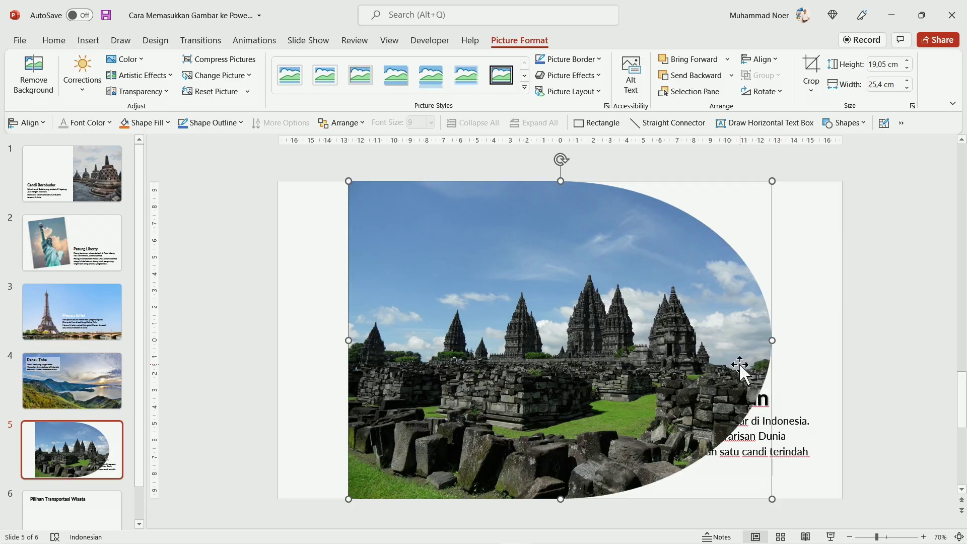
# Crop the D-shaped Prambanan photo to a 1:1 ratio, 19,05 × 19,05 cm
pyautogui.click(813, 94)
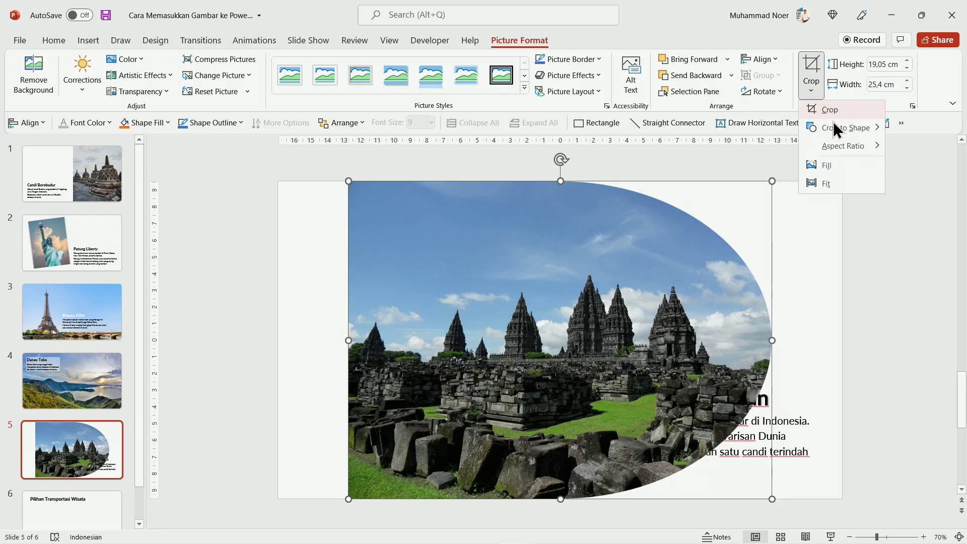
pyautogui.moveTo(843, 146)
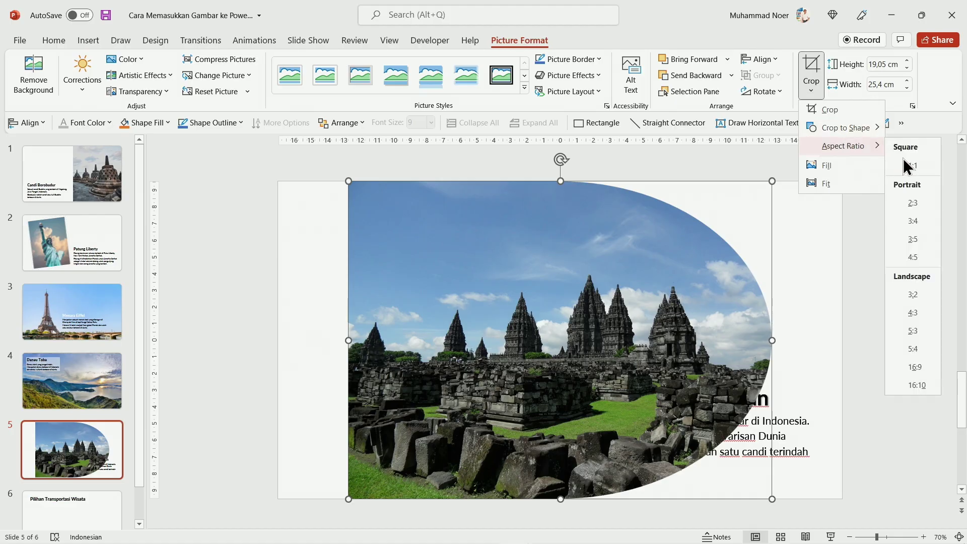
pyautogui.click(923, 169)
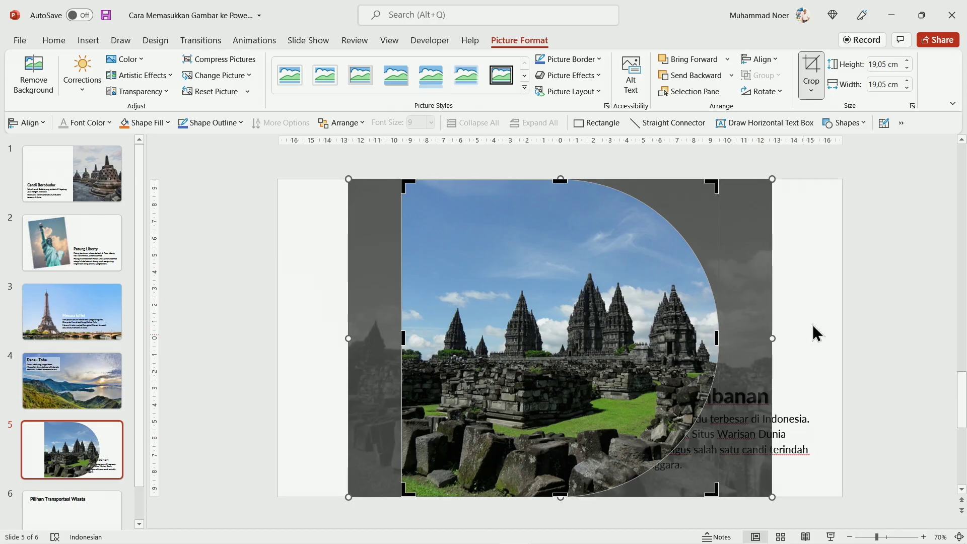
pyautogui.click(866, 275)
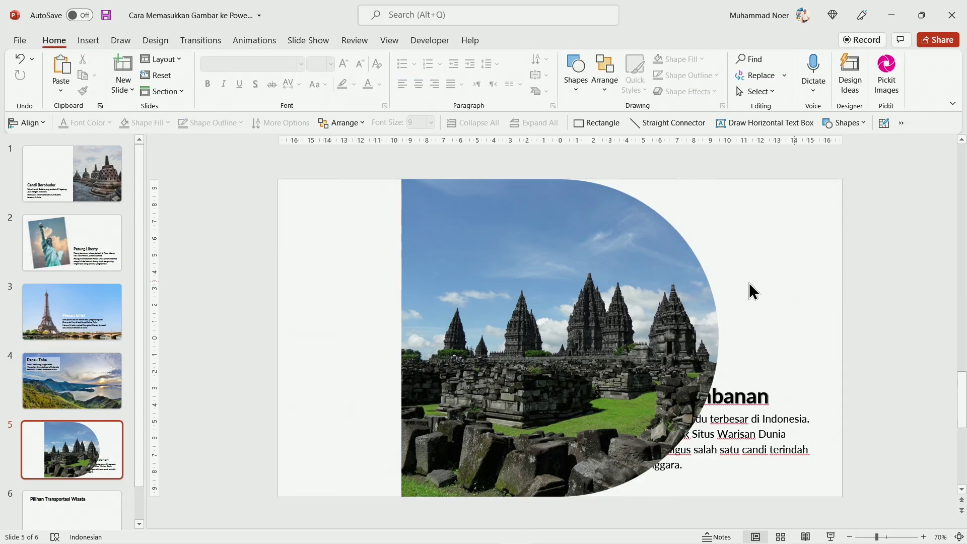
# Shrink the Prambanan photo to 16,36 cm square and move it left of the text
pyautogui.click(579, 281)
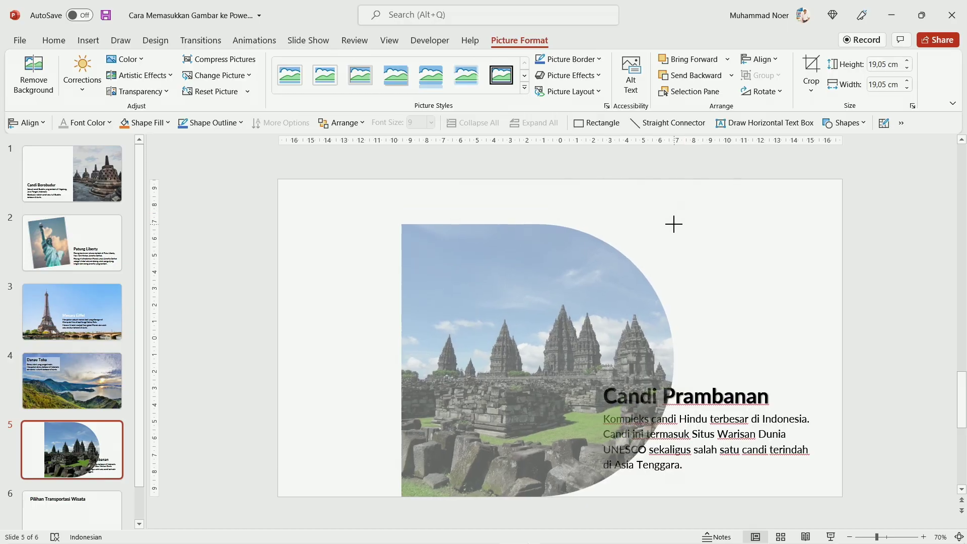
pyautogui.moveTo(720, 180); pyautogui.dragTo(674, 224)
pyautogui.moveTo(597, 300); pyautogui.dragTo(500, 281)
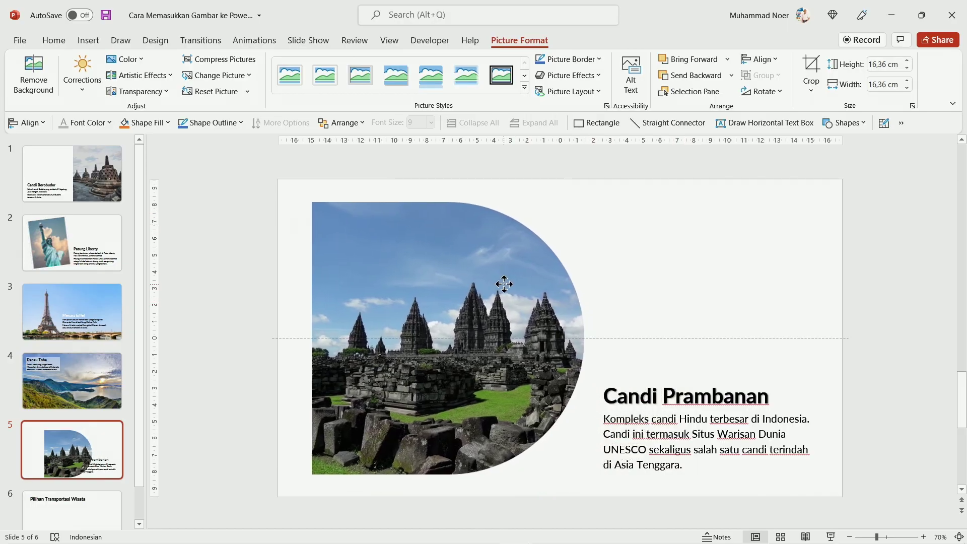
pyautogui.moveTo(500, 281); pyautogui.dragTo(495, 281)
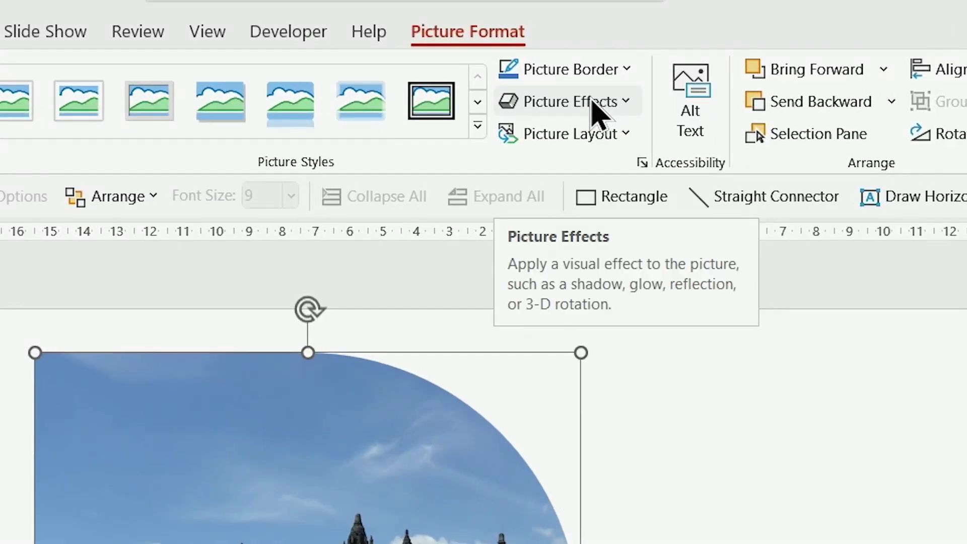
# Give the photo an outer shadow and play slide 5 as a slide show
pyautogui.click(582, 75)
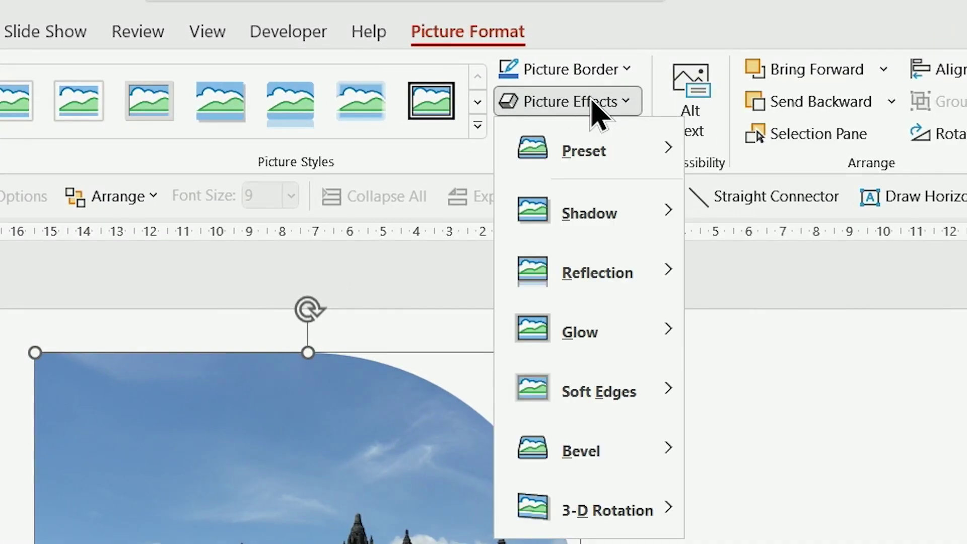
pyautogui.moveTo(588, 213)
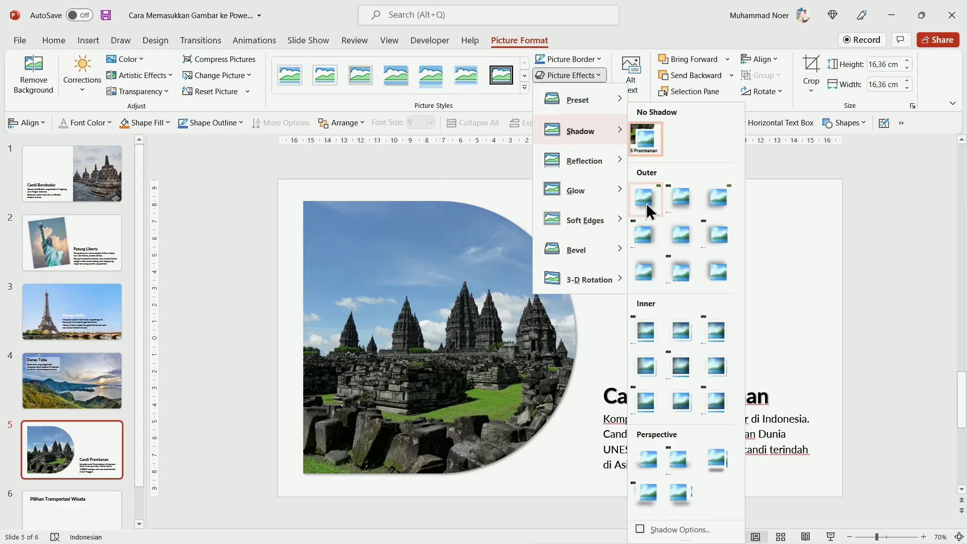
pyautogui.click(649, 203)
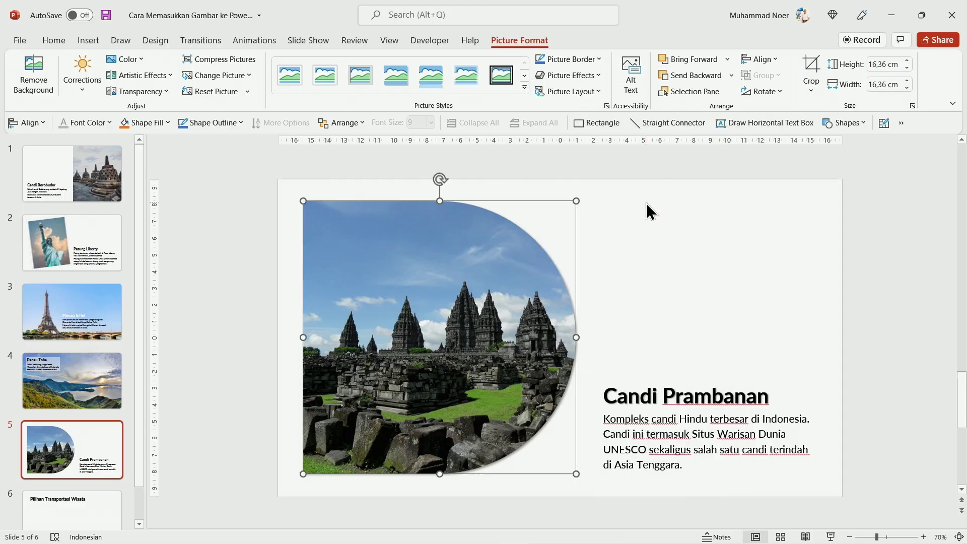
pyautogui.click(882, 318)
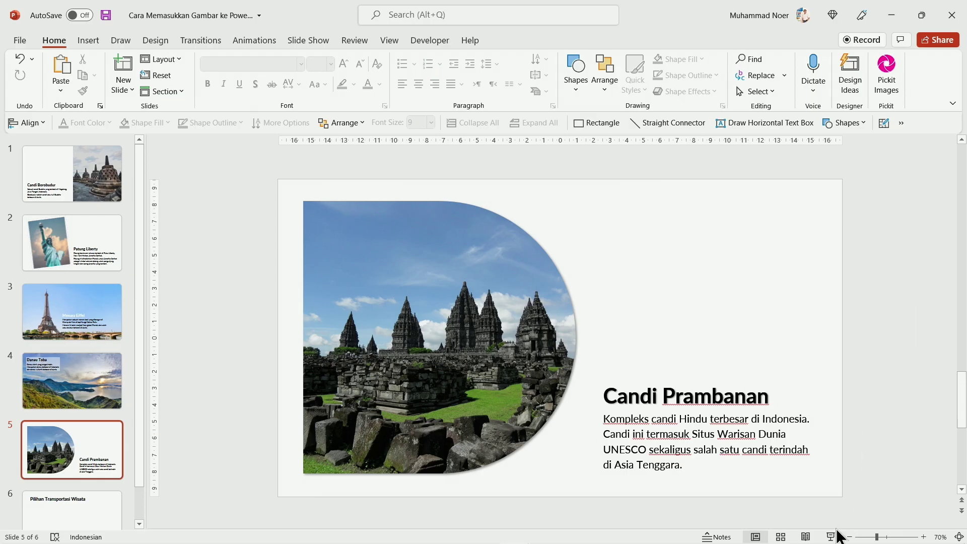
pyautogui.click(831, 536)
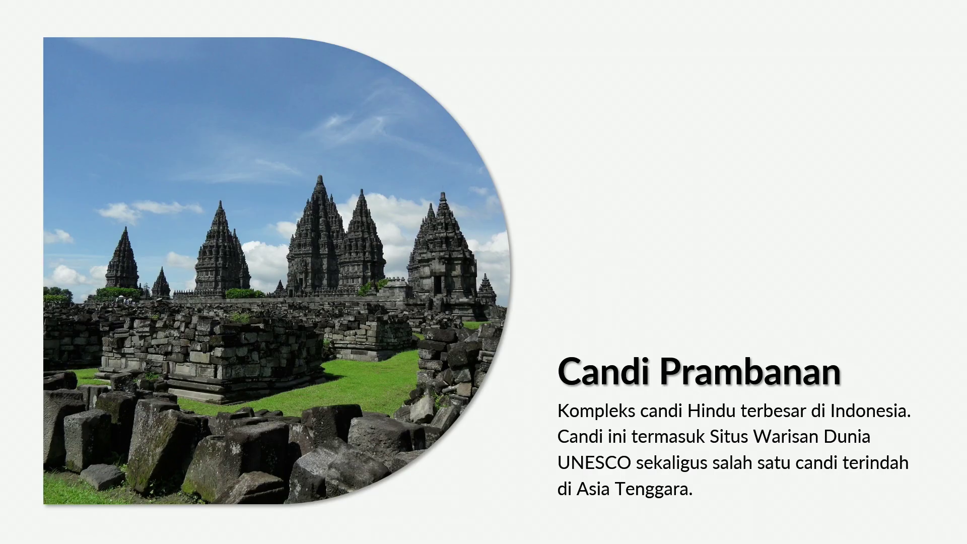
# End the slide show and scroll down to slide 6, Pilihan Transportasi Wisata
pyautogui.press('Escape')
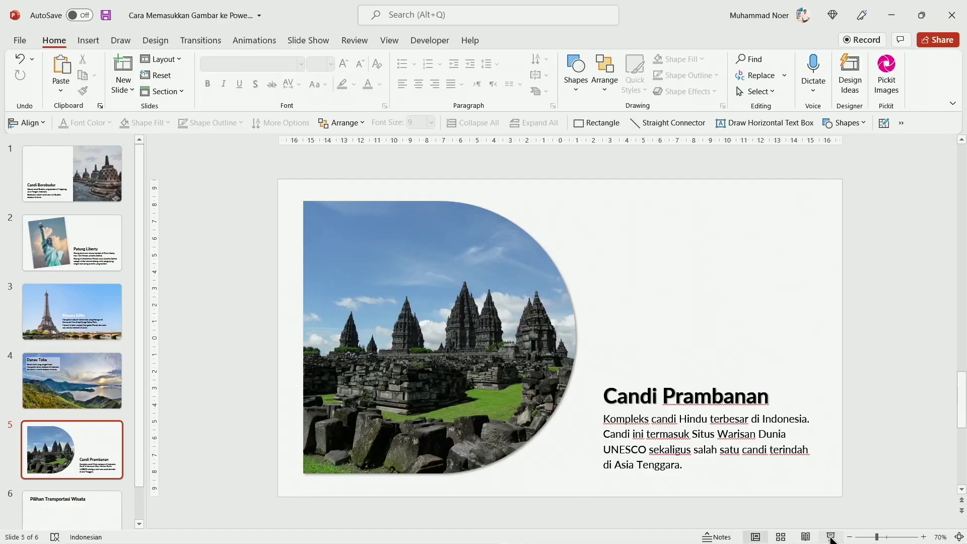
pyautogui.scroll(-1, 229, 289)
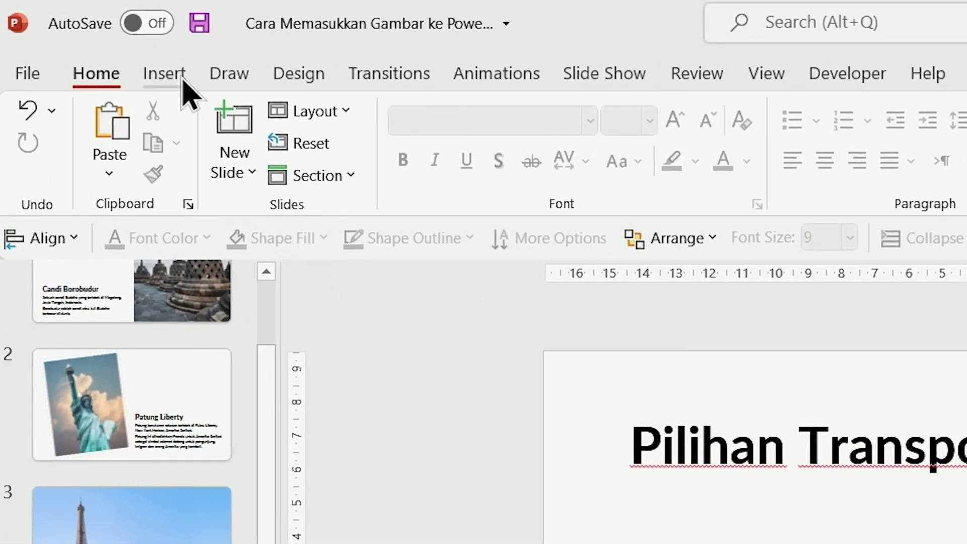
# Open the stock images library from Insert > Pictures
pyautogui.click(176, 76)
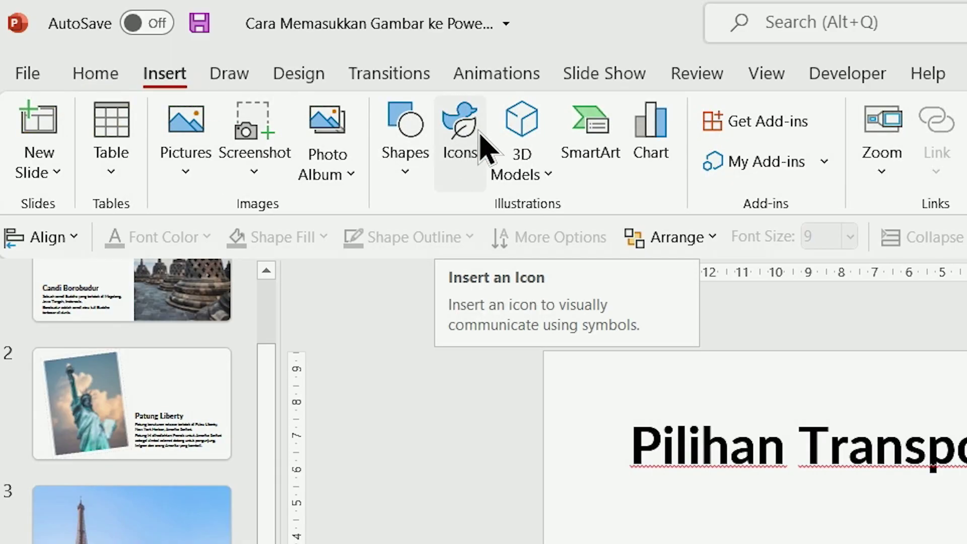
pyautogui.click(198, 172)
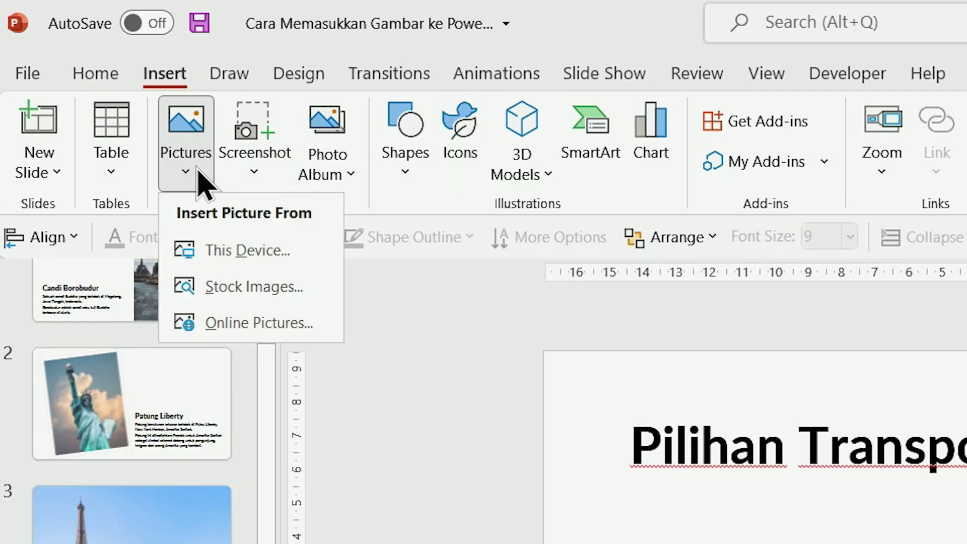
pyautogui.click(308, 298)
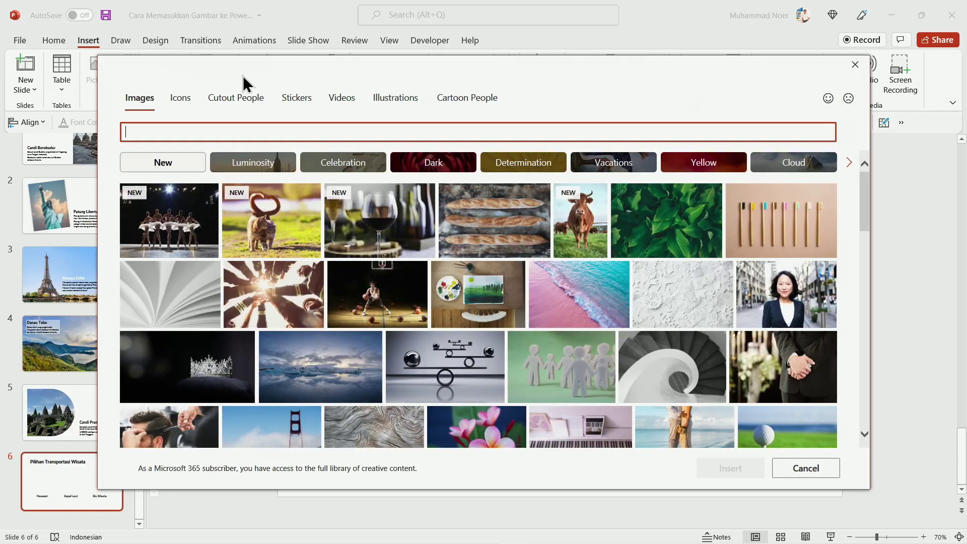
# Browse the Icons, Cutout People, Stickers, Videos, Illustrations and Cartoon People tabs, ending on Icons
pyautogui.click(184, 107)
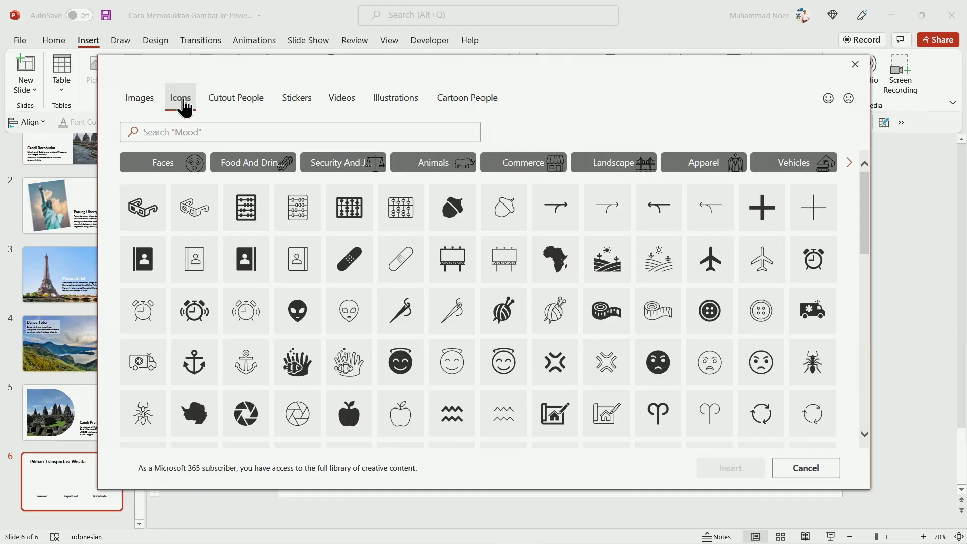
pyautogui.click(230, 106)
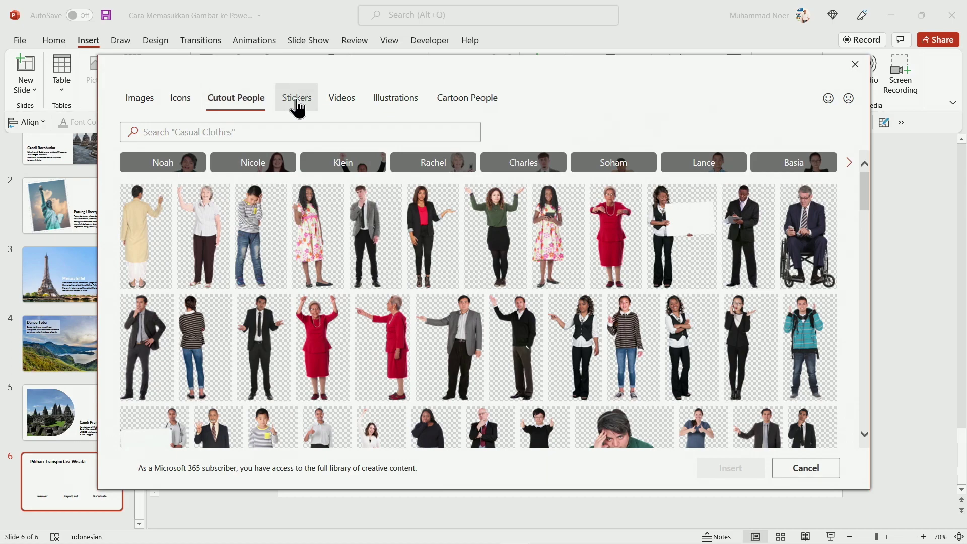
pyautogui.click(297, 108)
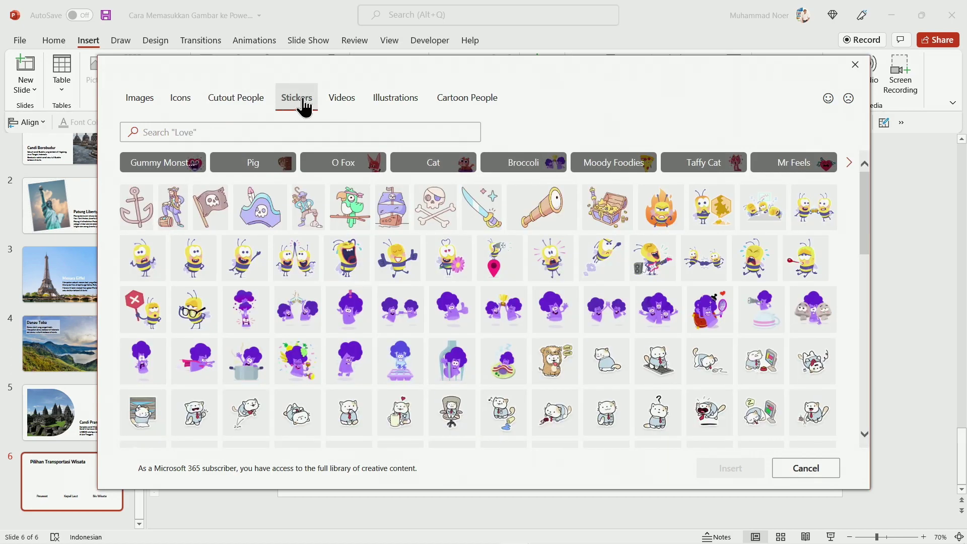
pyautogui.click(343, 107)
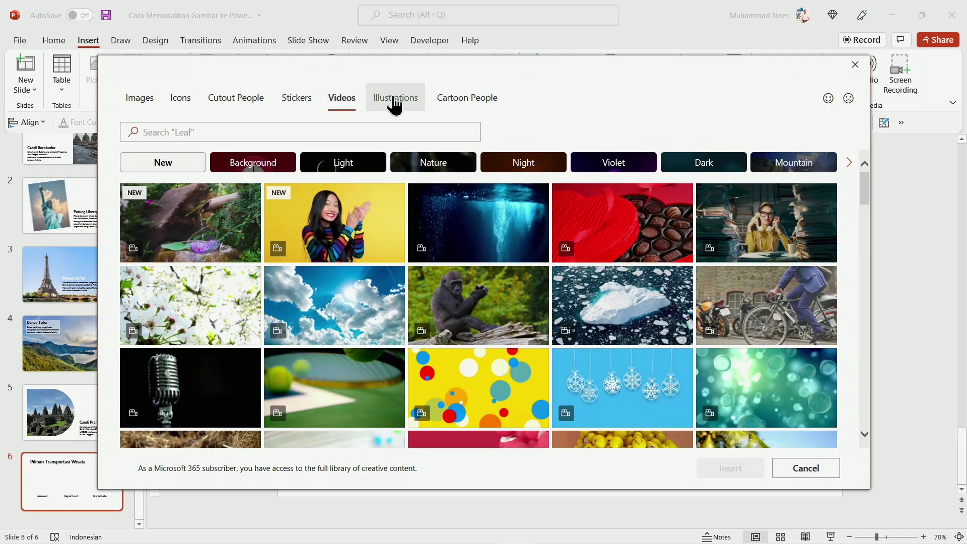
pyautogui.click(395, 106)
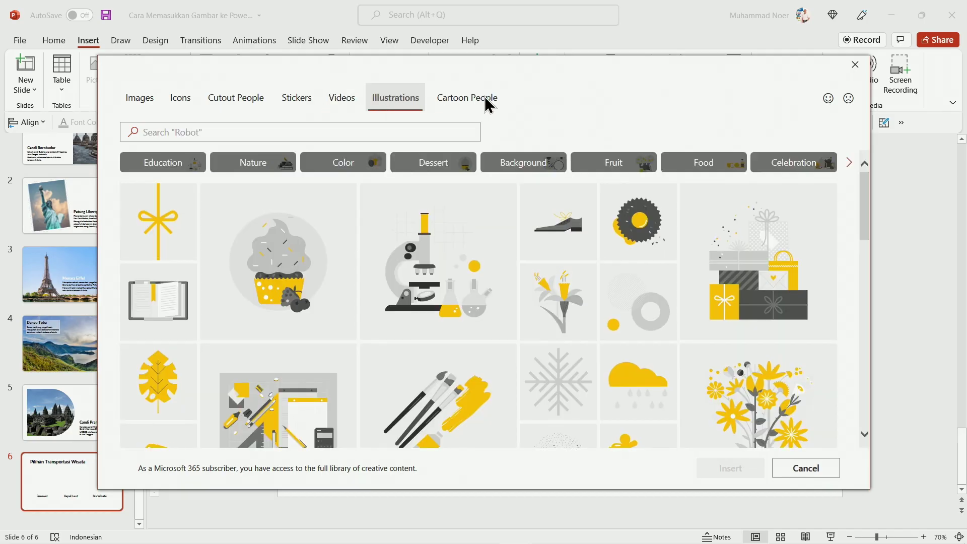
pyautogui.click(488, 105)
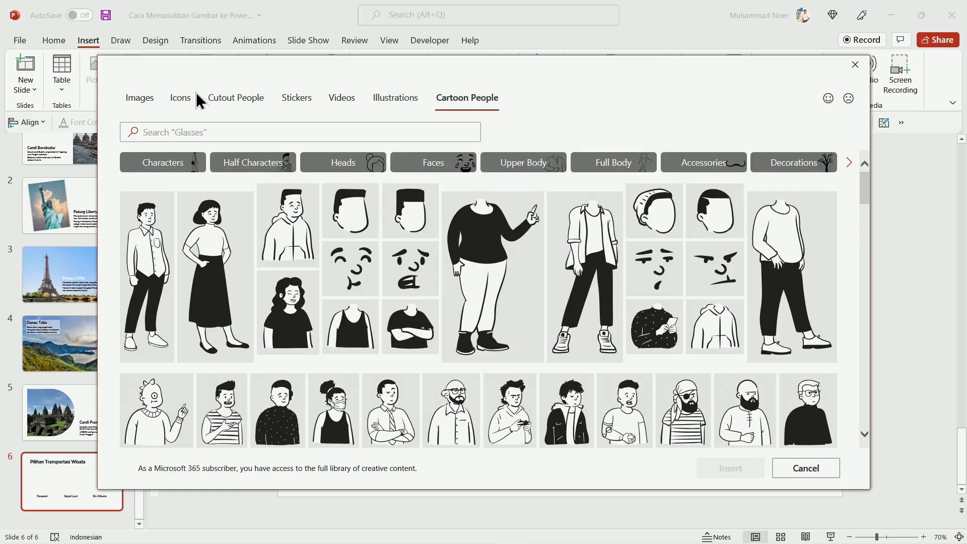
pyautogui.click(186, 105)
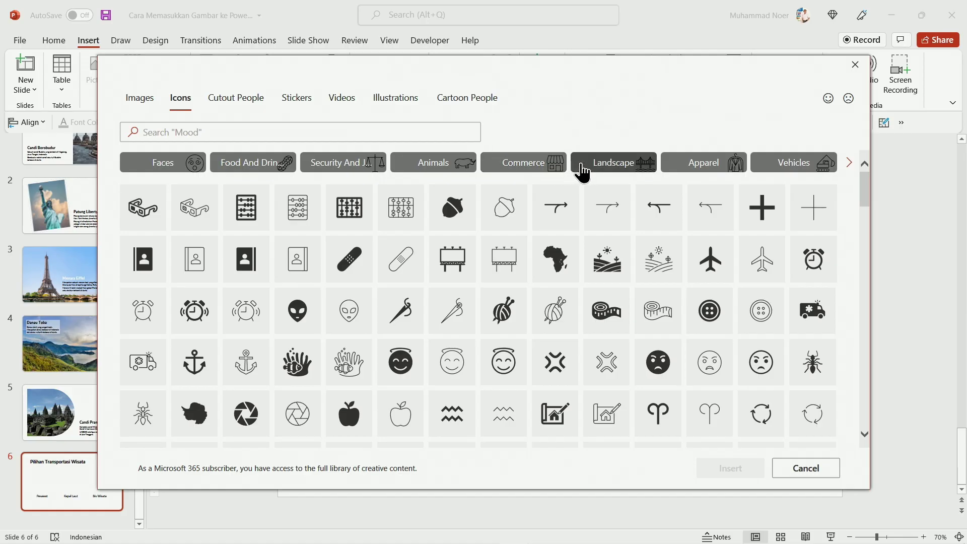
# Browse the Landscape and Animals icon categories, then search the icons for 'travel'
pyautogui.click(581, 170)
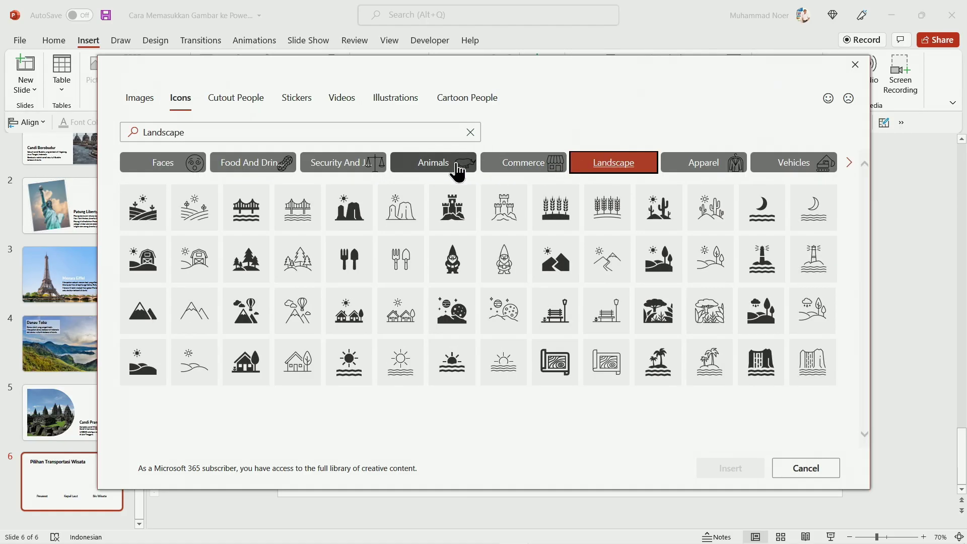
pyautogui.click(463, 171)
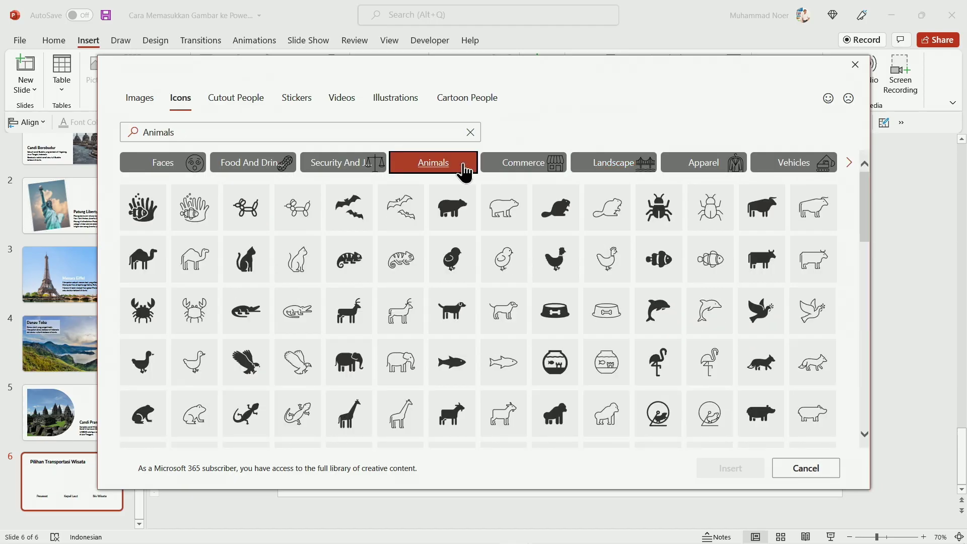
pyautogui.doubleClick(390, 134)
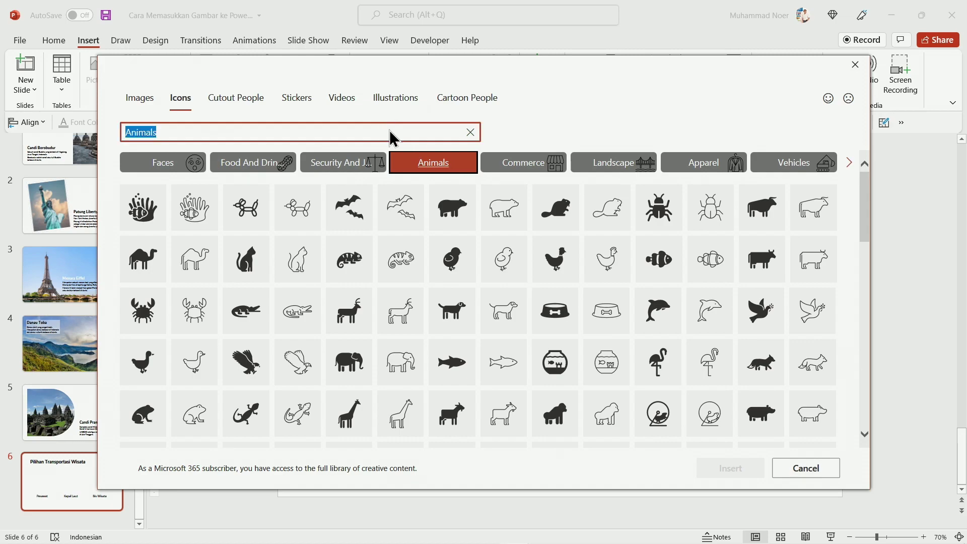
pyautogui.write('t')
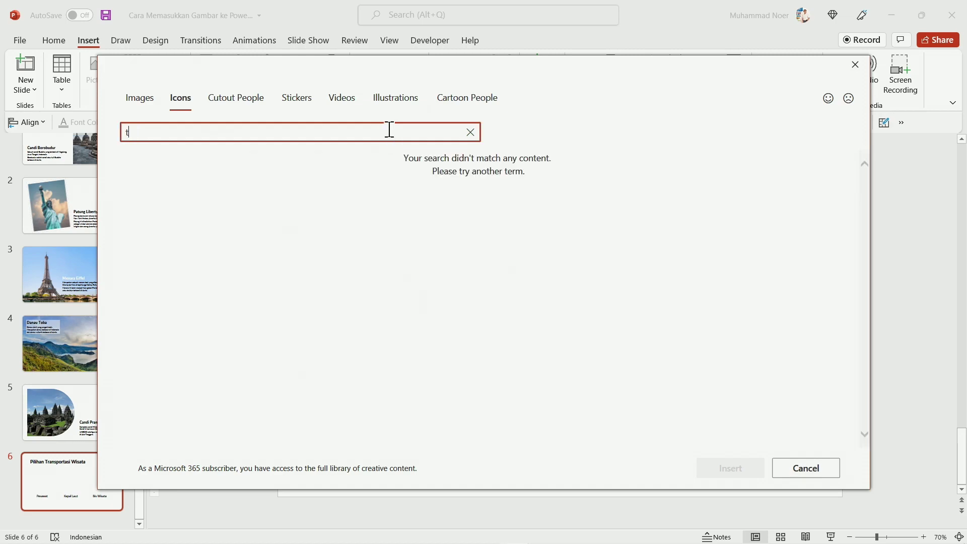
pyautogui.write('ravel')
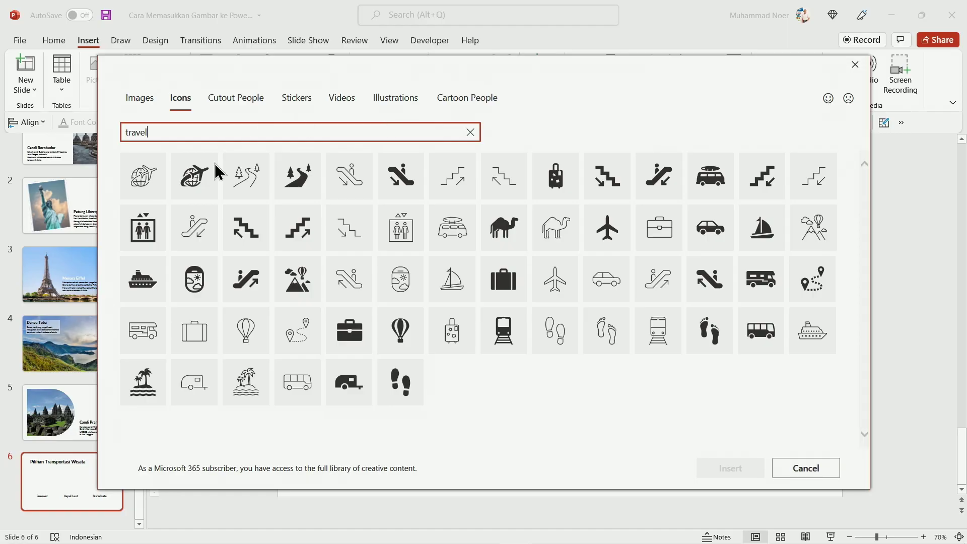
# Insert the globe-with-airplane, ship and bus stock icons onto slide 6
pyautogui.click(207, 189)
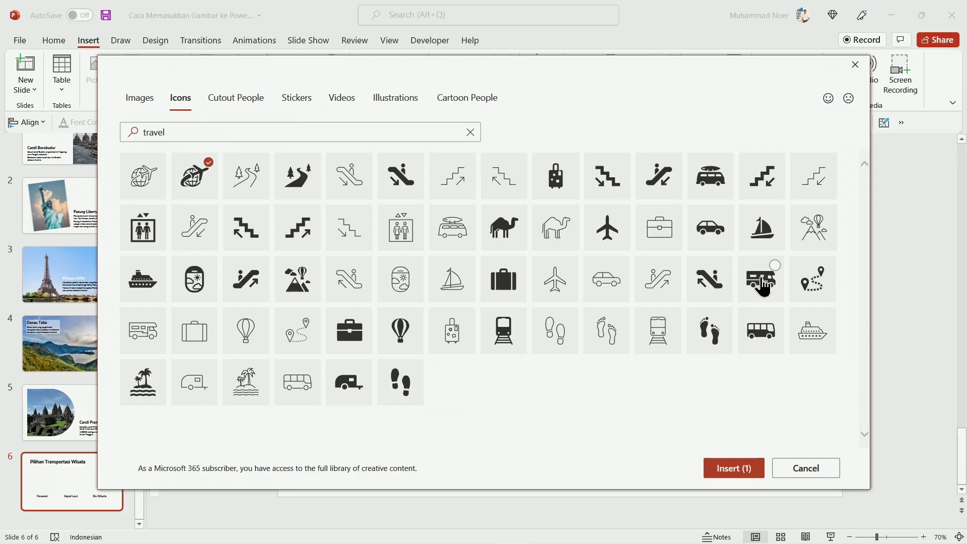
pyautogui.click(160, 290)
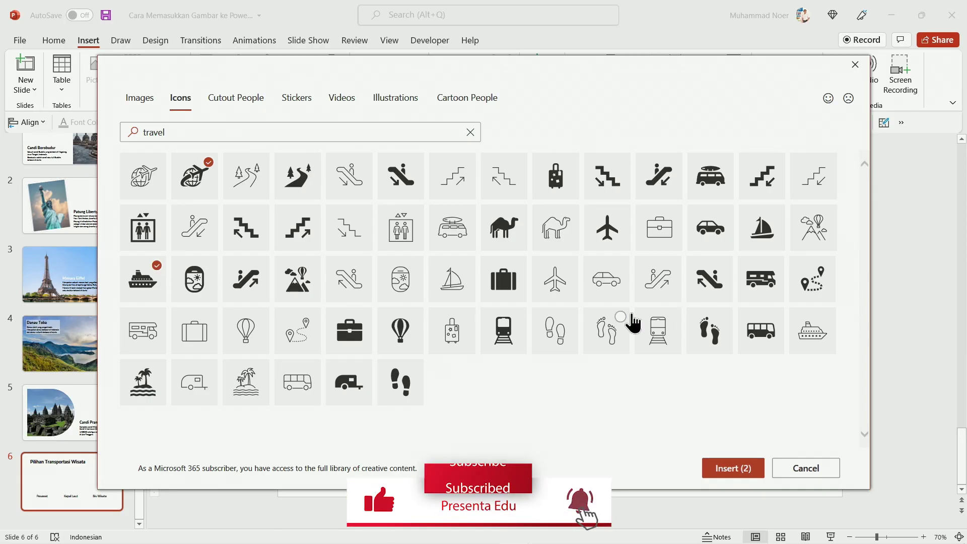
pyautogui.click(765, 300)
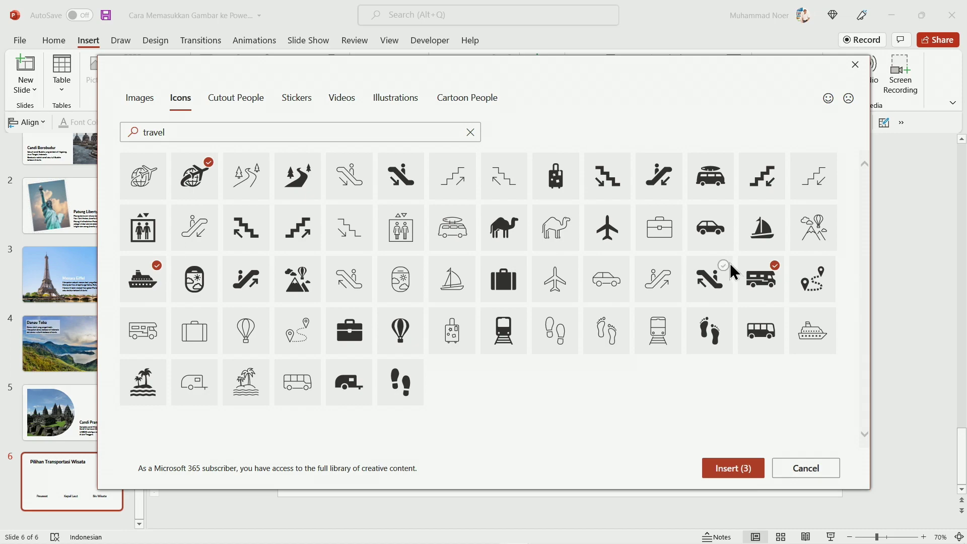
pyautogui.click(731, 468)
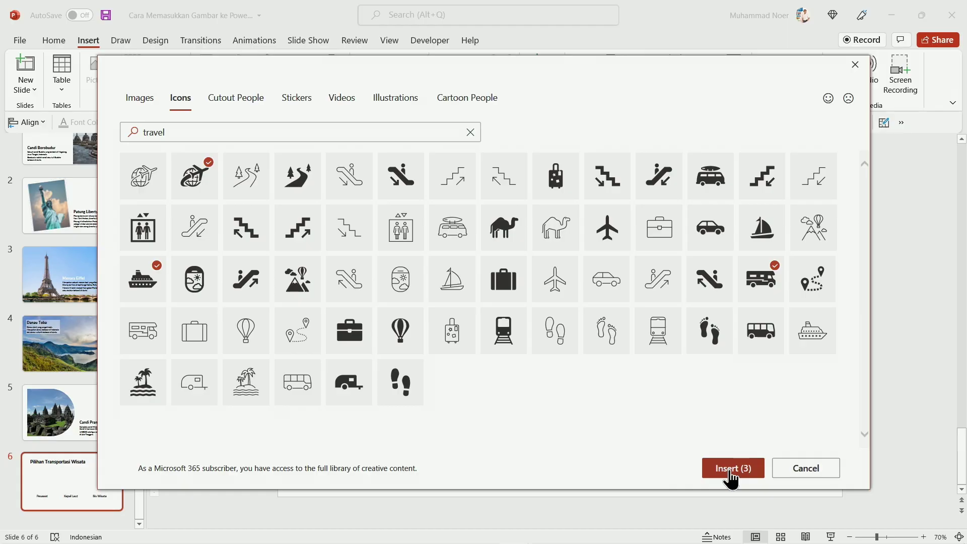
pyautogui.click(731, 471)
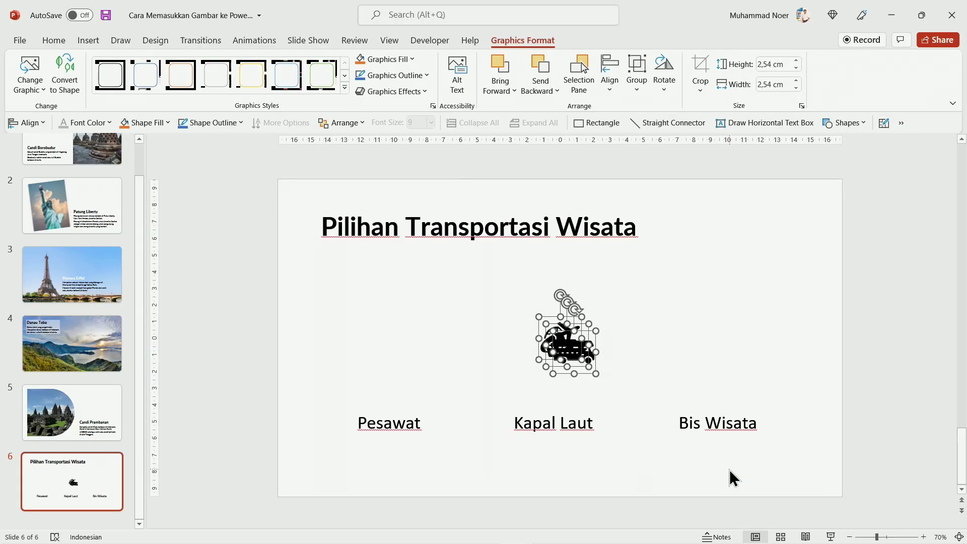
# Spread the icons out: plane above Pesawat, ship above Kapal Laut, bus above Bis Wisata
pyautogui.click(685, 358)
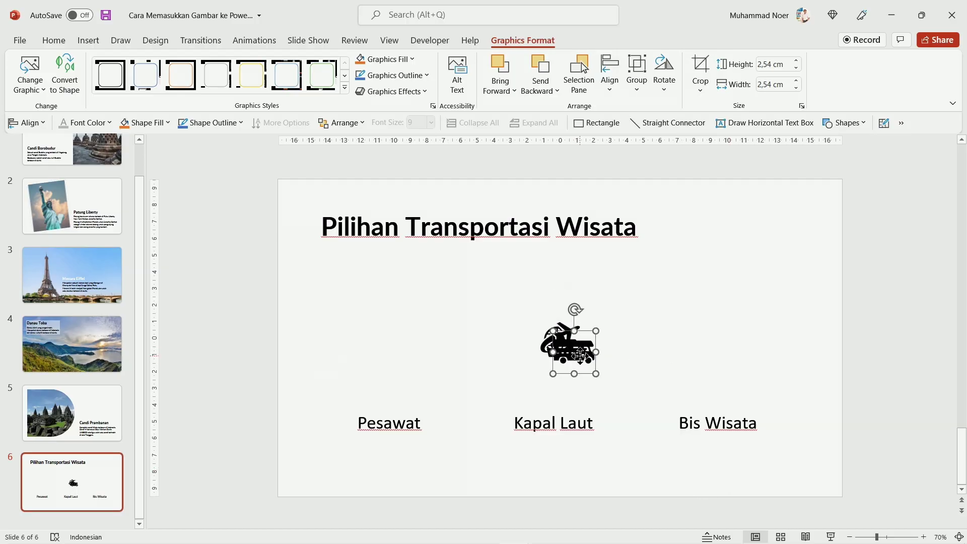
pyautogui.moveTo(580, 353)
pyautogui.mouseDown()
pyautogui.moveTo(722, 351)
pyautogui.moveTo(628, 348)
pyautogui.mouseUp()
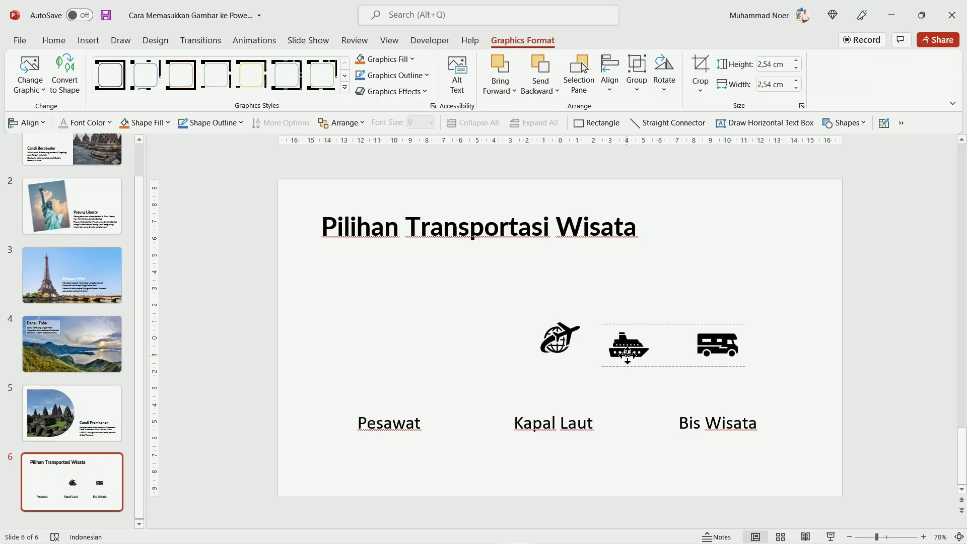
pyautogui.moveTo(560, 341); pyautogui.dragTo(387, 358)
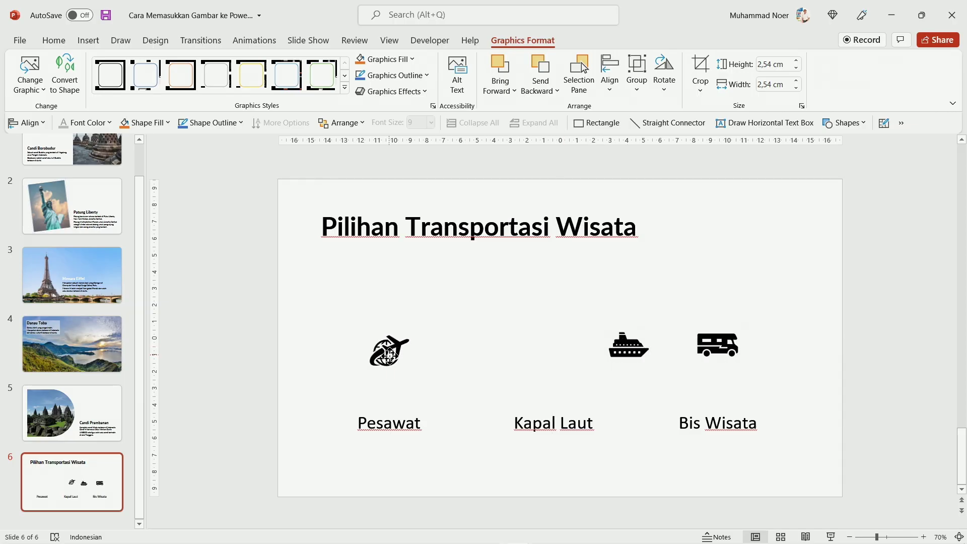
pyautogui.moveTo(638, 351); pyautogui.dragTo(566, 360)
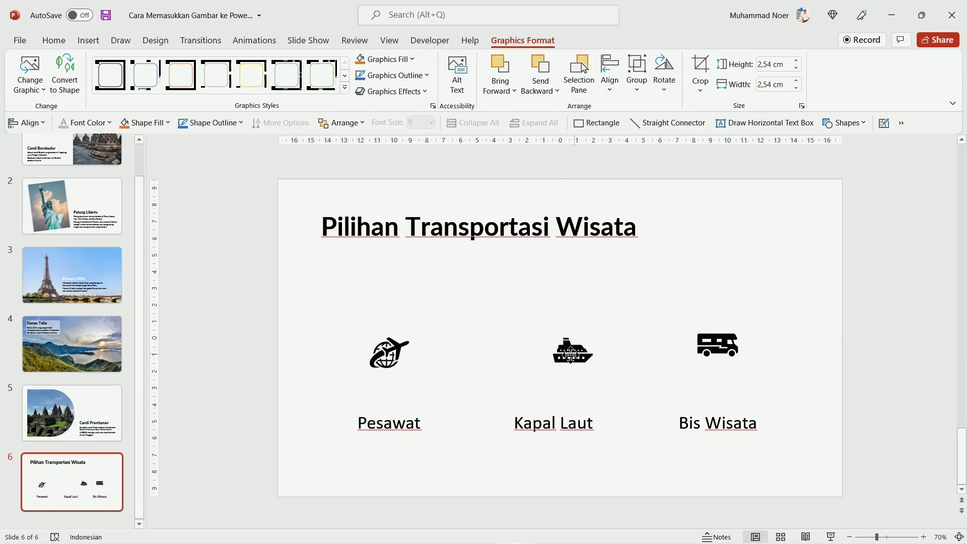
pyautogui.moveTo(711, 356); pyautogui.dragTo(699, 363)
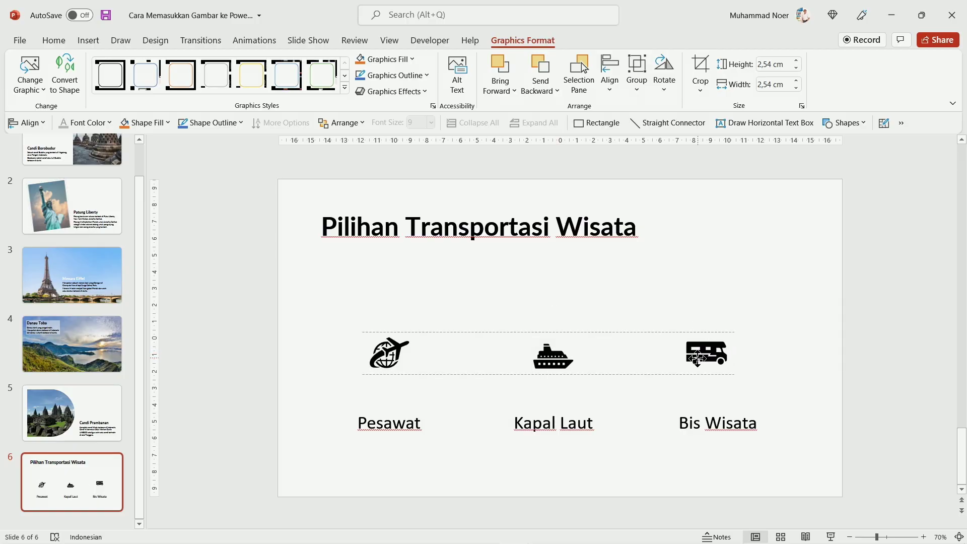
# Select the plane, ship and bus icons together
pyautogui.click(391, 352)
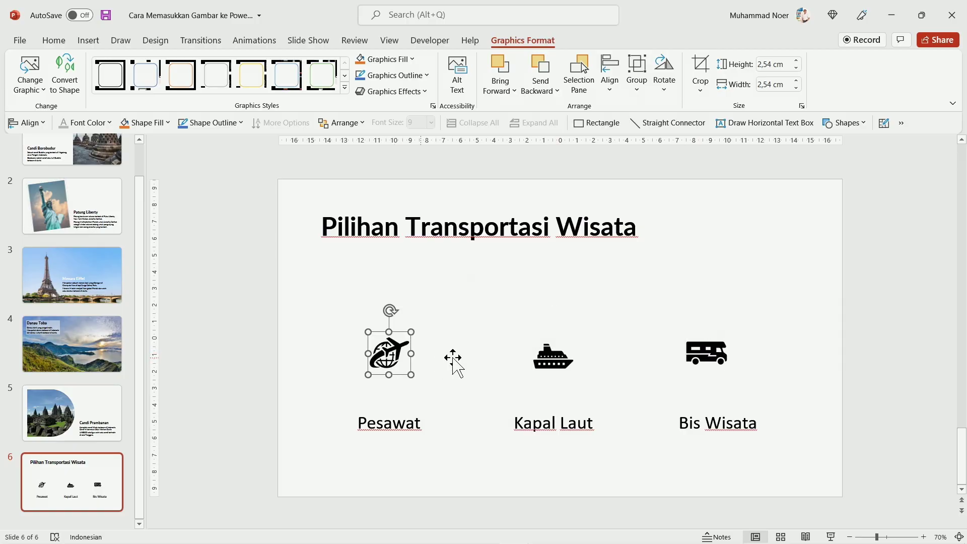
pyautogui.keyDown('shift'); pyautogui.click(553, 357); pyautogui.keyUp('shift')
pyautogui.keyDown('shift'); pyautogui.click(694, 358); pyautogui.keyUp('shift')
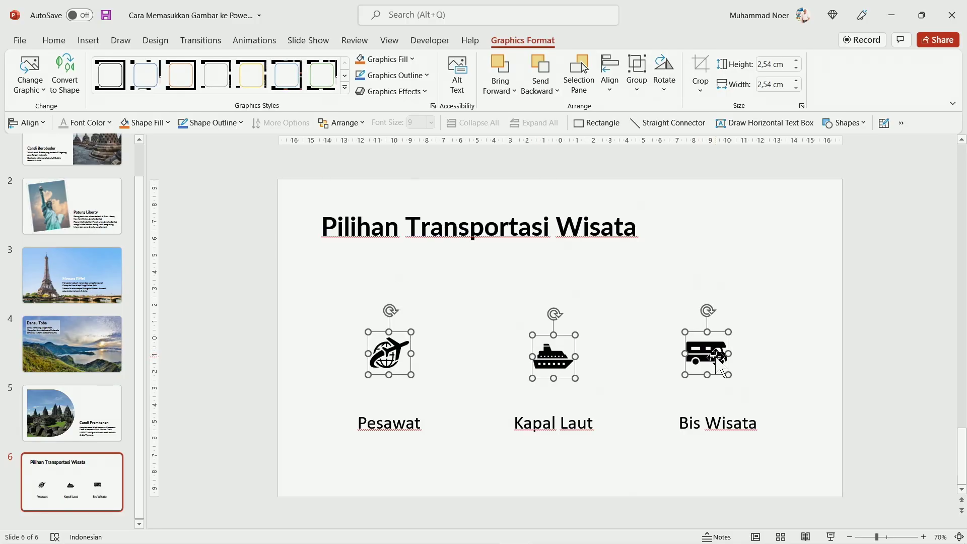
# Resize the selected icons to 6 cm high and move them up just above their labels
pyautogui.click(760, 66)
pyautogui.write('6')
pyautogui.press('Return')
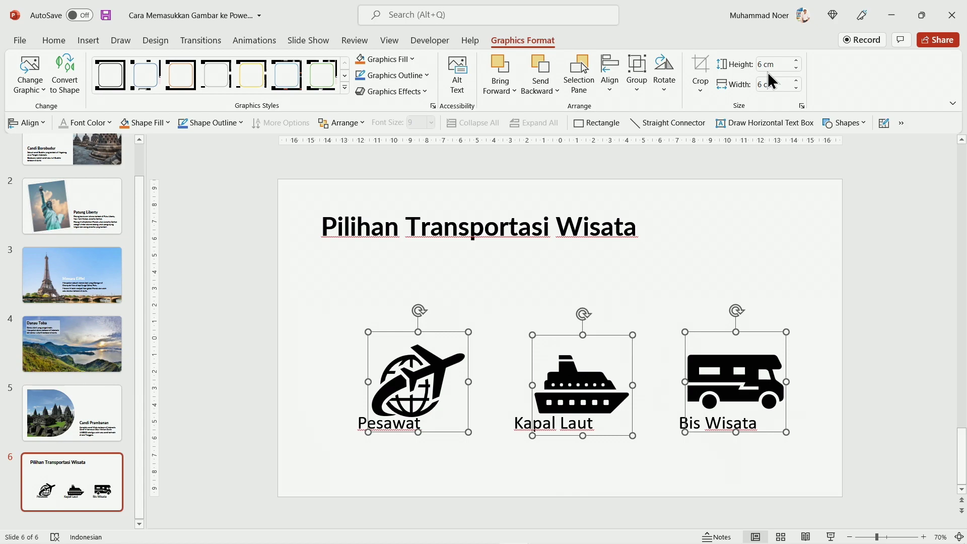
pyautogui.moveTo(596, 371); pyautogui.dragTo(574, 345)
# Reselect the ship, plane and bus icons together
pyautogui.click(805, 355)
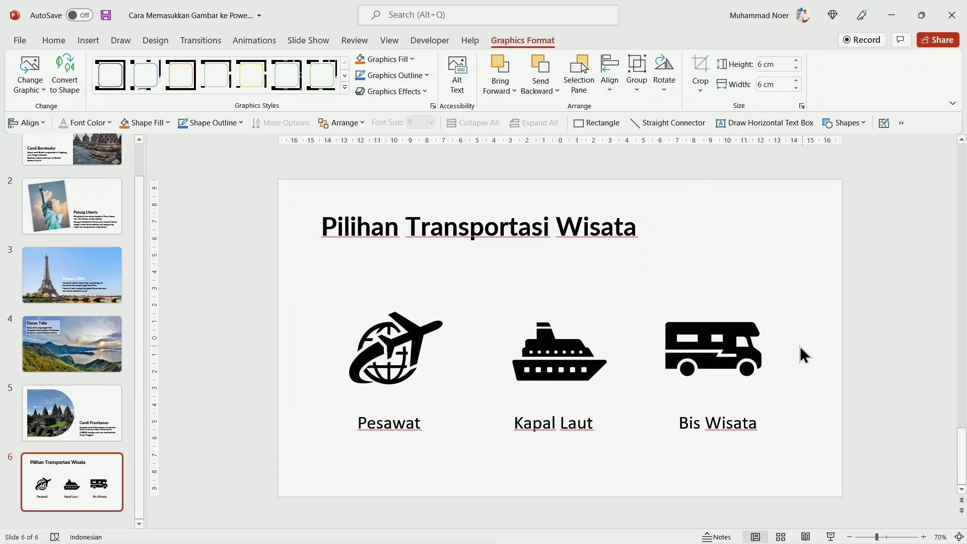
pyautogui.click(575, 368)
pyautogui.keyDown('shift'); pyautogui.click(400, 360); pyautogui.keyUp('shift')
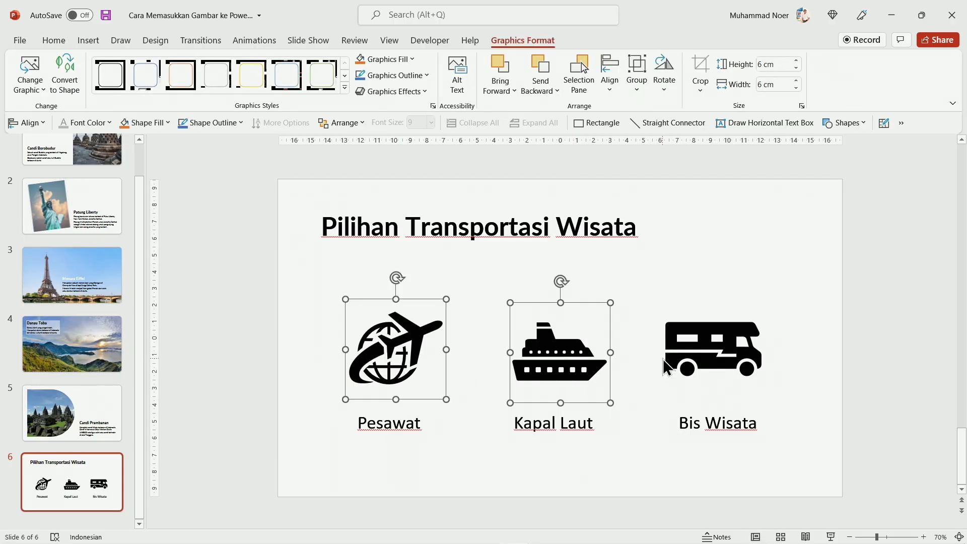
pyautogui.keyDown('shift'); pyautogui.click(688, 364); pyautogui.keyUp('shift')
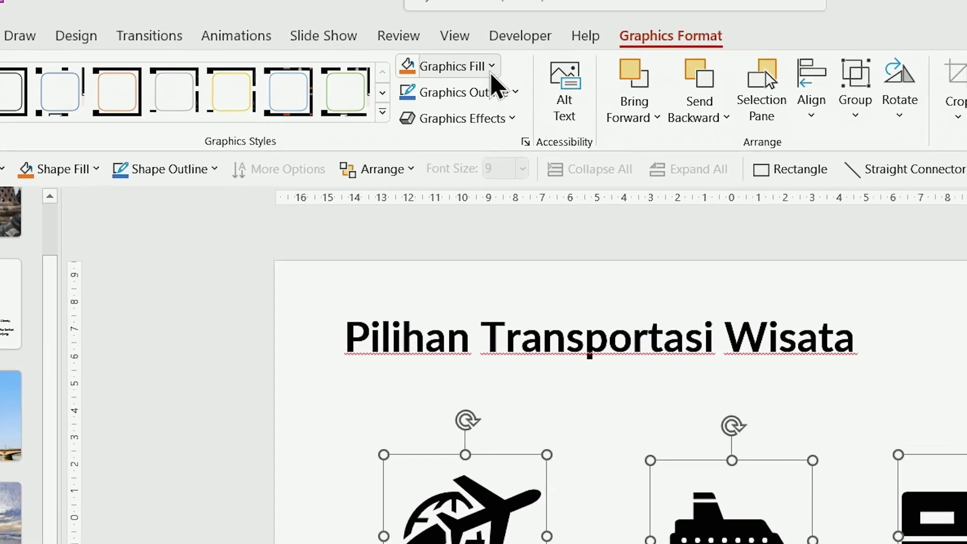
# Give the three icons a blue graphics fill and a black outline
pyautogui.click(412, 58)
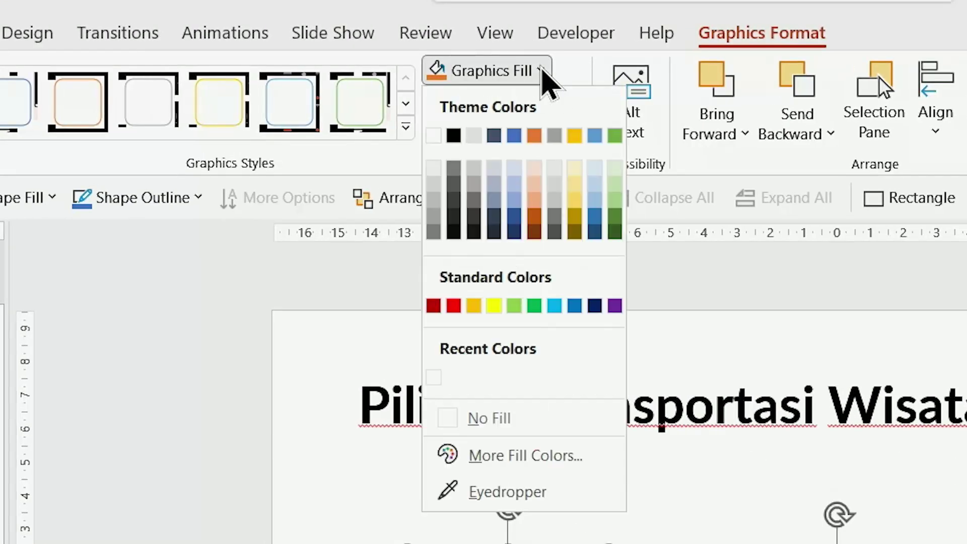
pyautogui.click(514, 135)
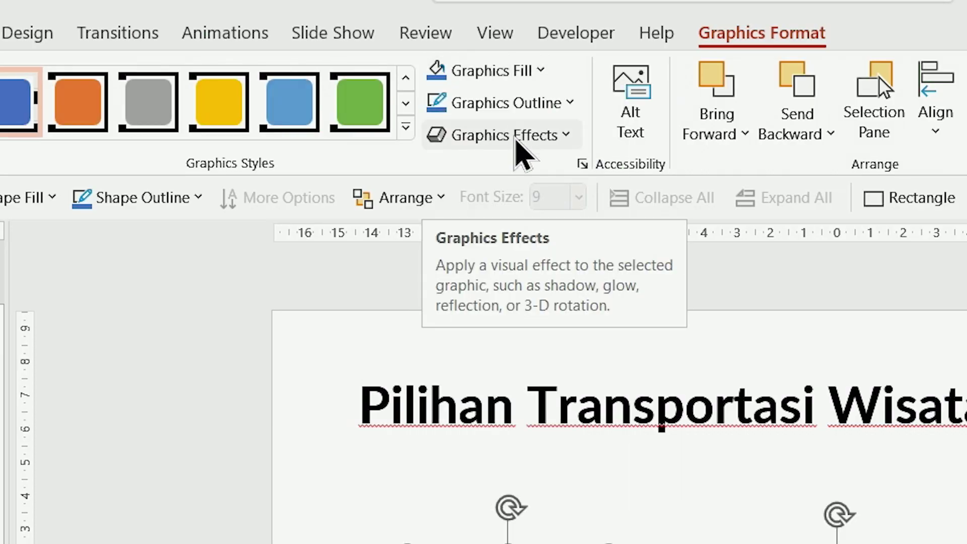
pyautogui.click(572, 101)
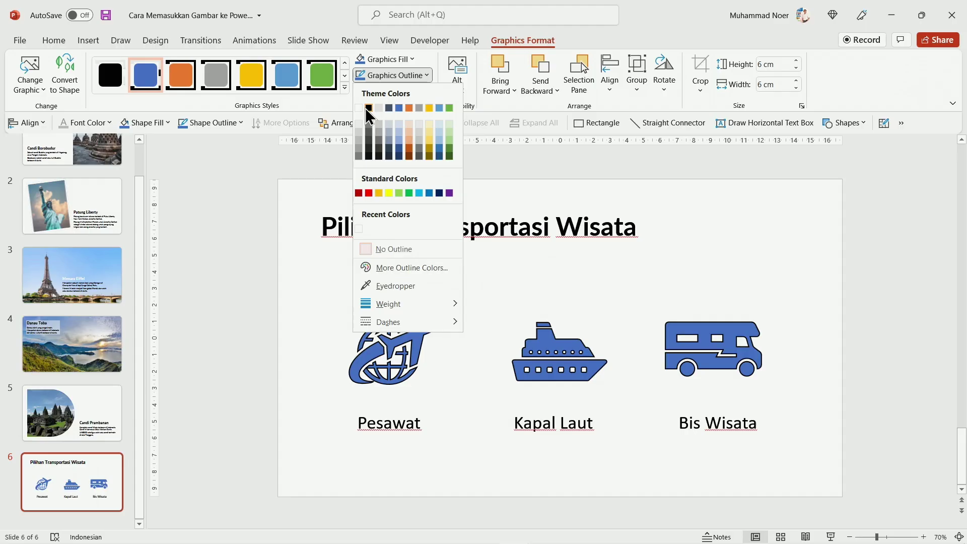
pyautogui.click(454, 168)
# Nudge the ship and bus icons so all three are evenly aligned
pyautogui.click(796, 334)
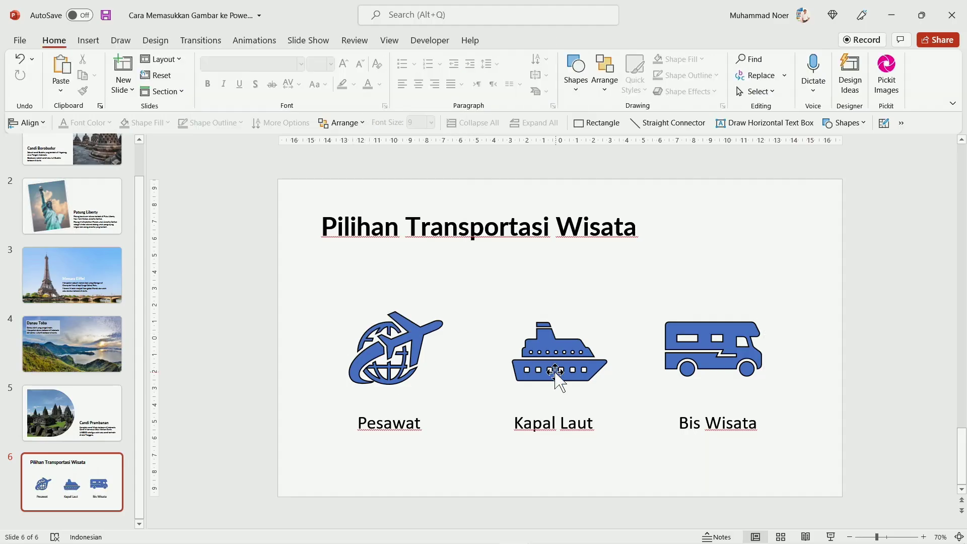
pyautogui.moveTo(571, 365); pyautogui.dragTo(564, 362)
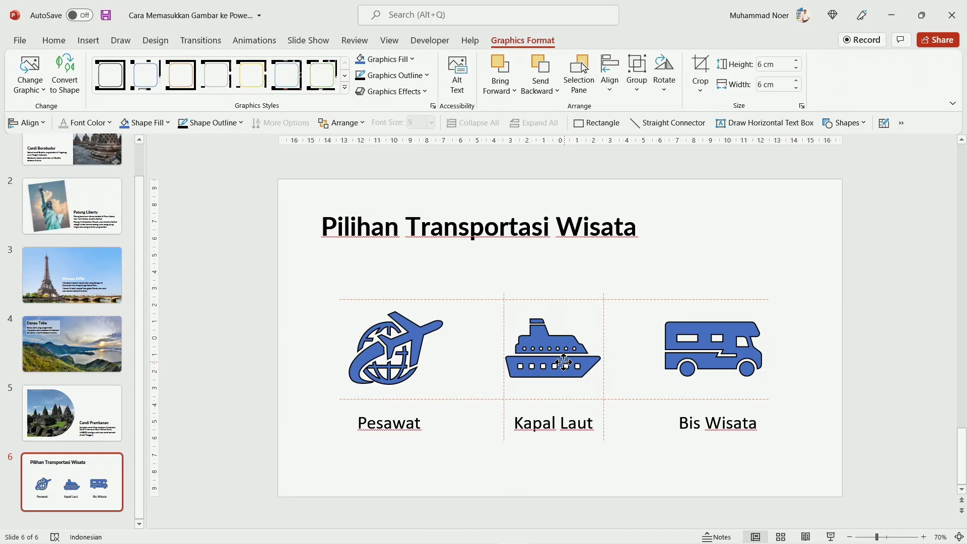
pyautogui.moveTo(719, 357); pyautogui.dragTo(716, 356)
pyautogui.click(846, 376)
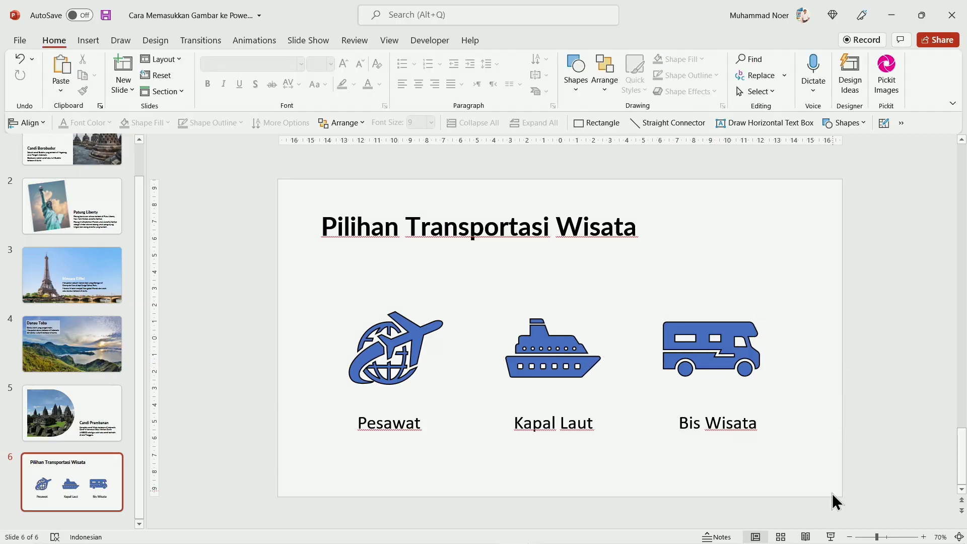
# Start the full-screen slide show from the status bar's Slide Show button
pyautogui.click(831, 537)
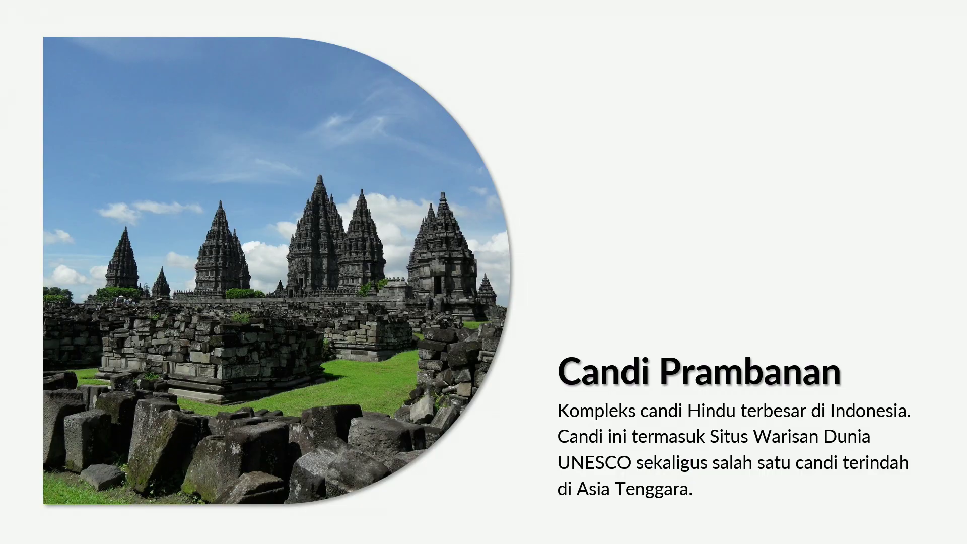
# Advance the slide show to the final Pilihan Transportasi Wisata slide
pyautogui.press('Right')
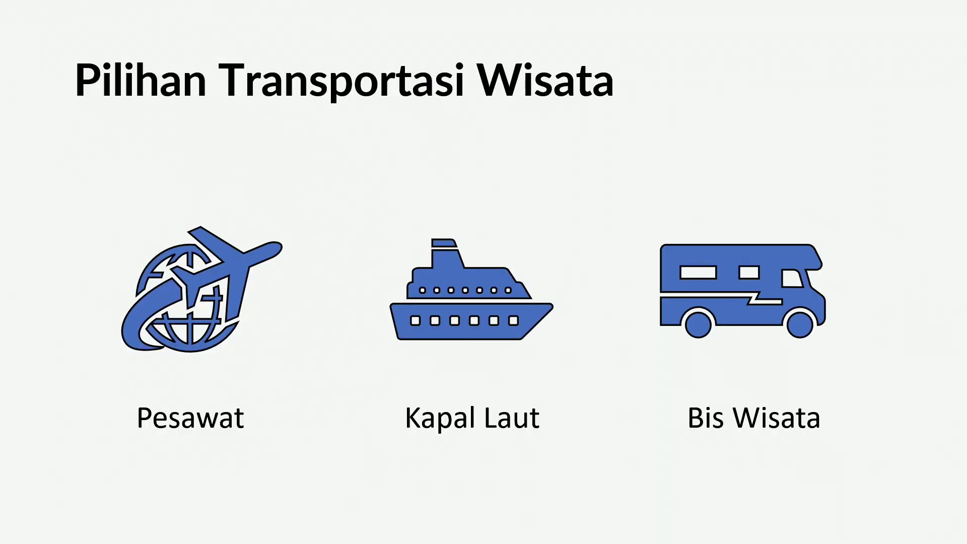